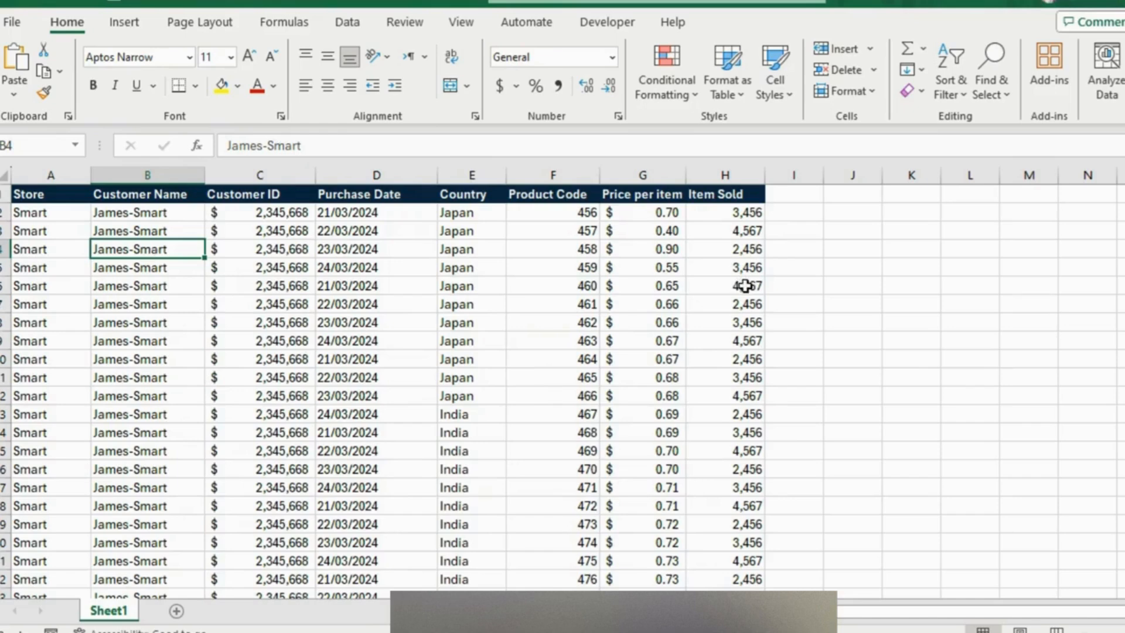
Step: Look over the Alpha Store Data, Bigmart Data and Smart Store Data files in File Explorer's Store Data folder, and return to the workbook
click(744, 286)
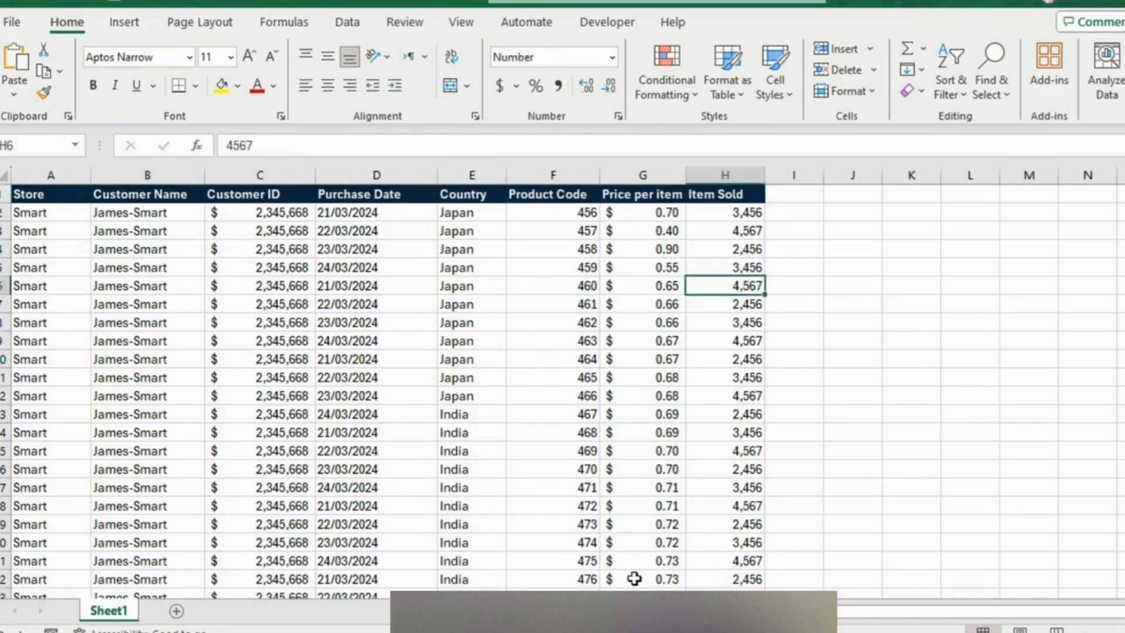
mouse_move(677, 630)
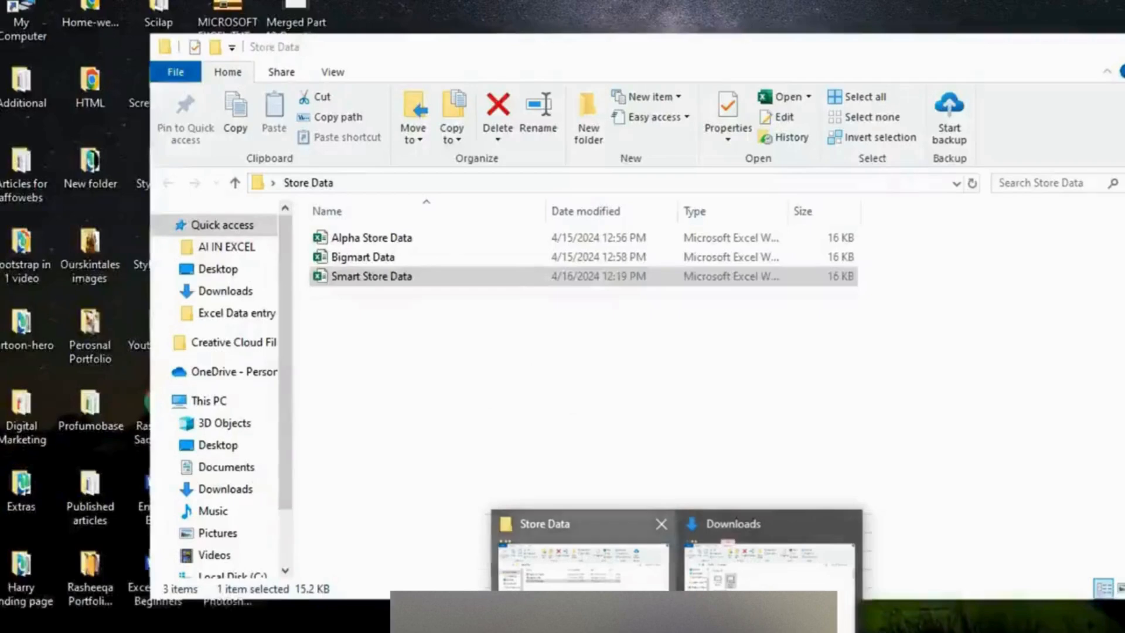
click(589, 598)
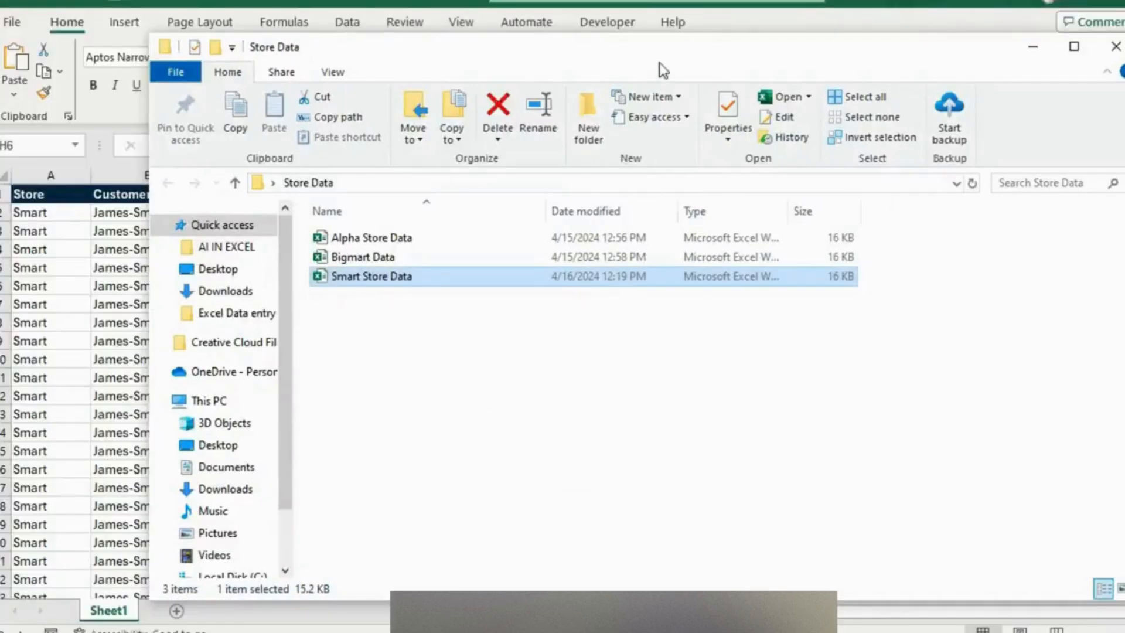
drag(657, 53, 630, 49)
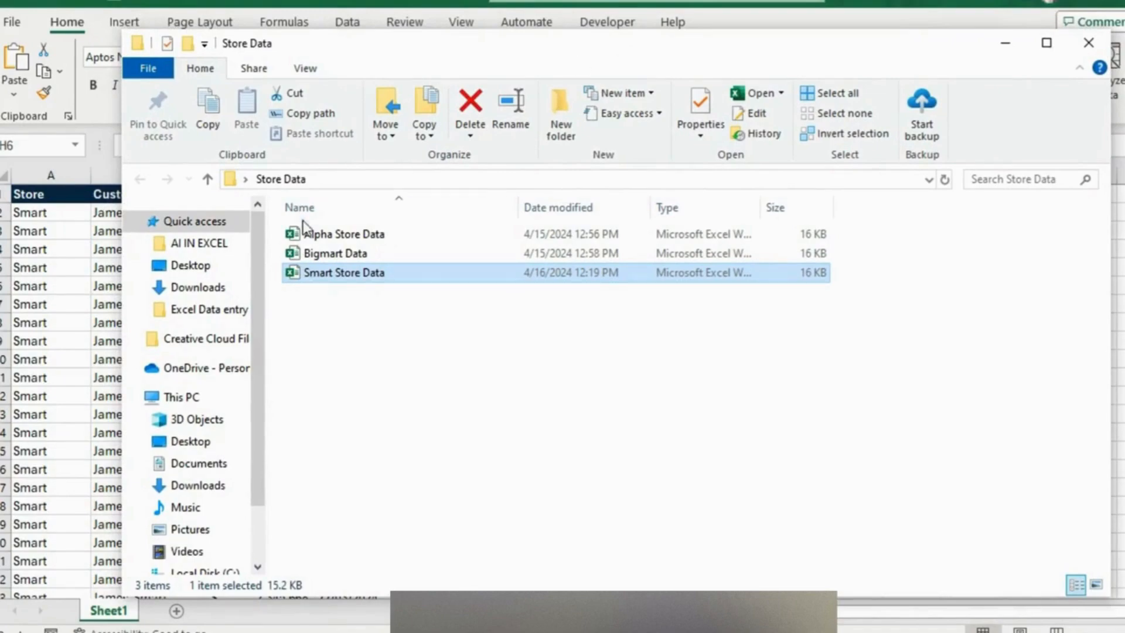
click(352, 233)
click(356, 253)
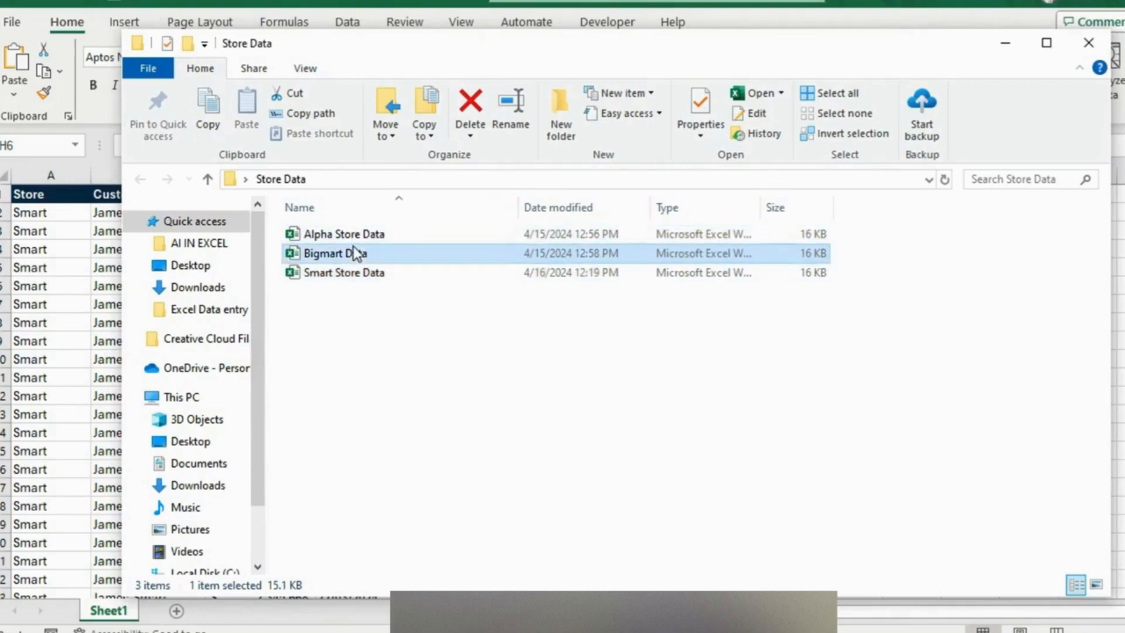
click(350, 274)
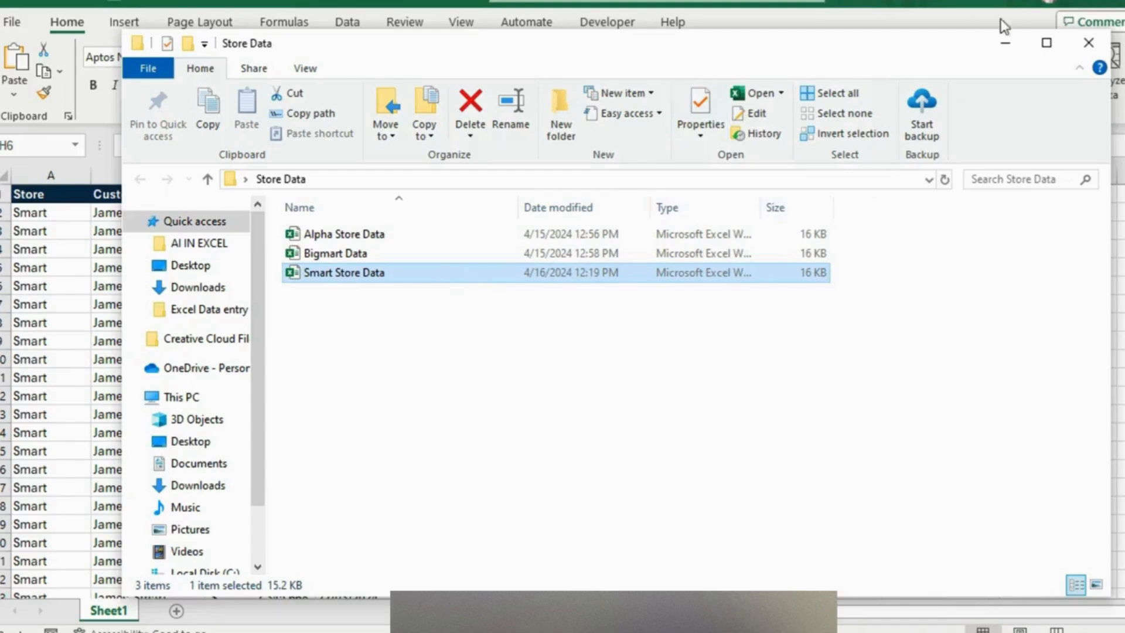
click(1006, 44)
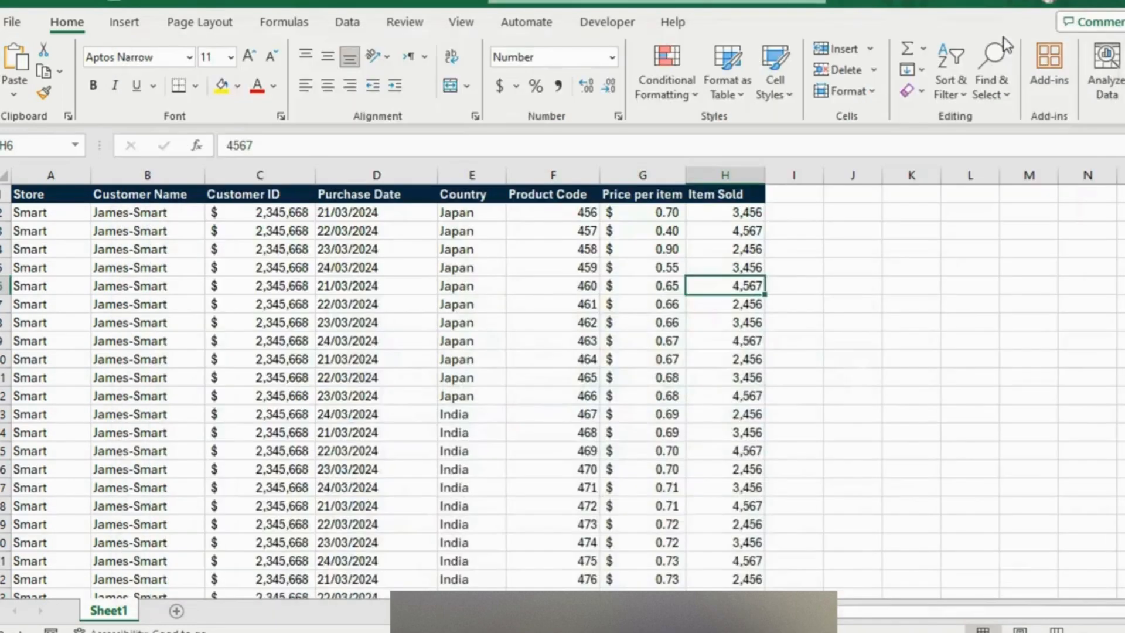
Step: Examine the Customer Name, Country, Price per item and Item Sold columns and the empty column I in the Smart store sheet
click(149, 172)
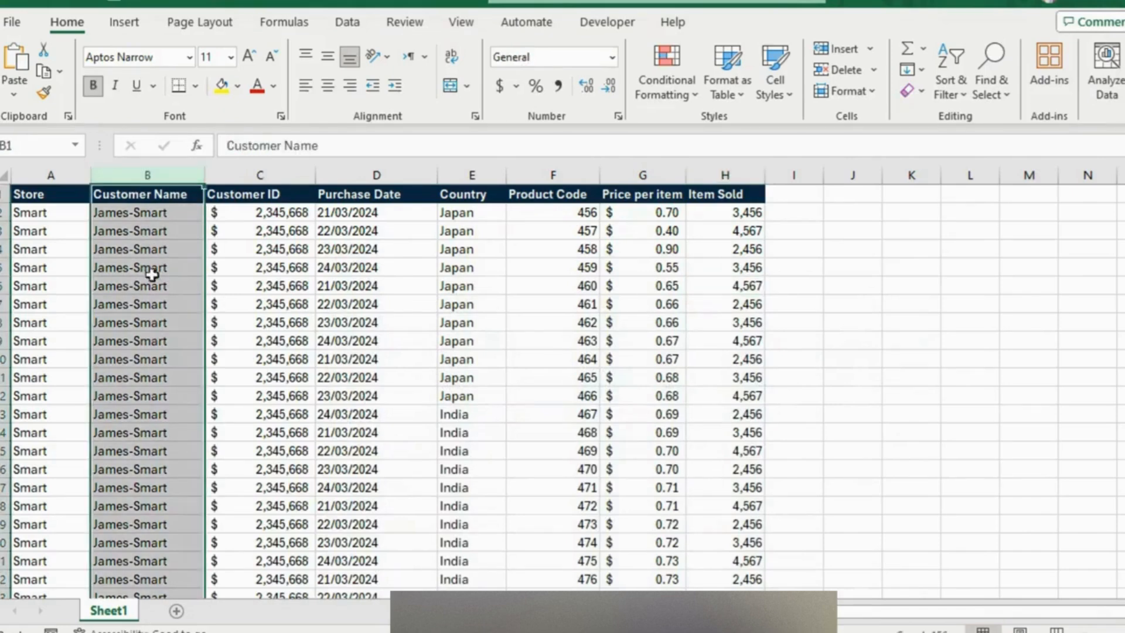
click(147, 361)
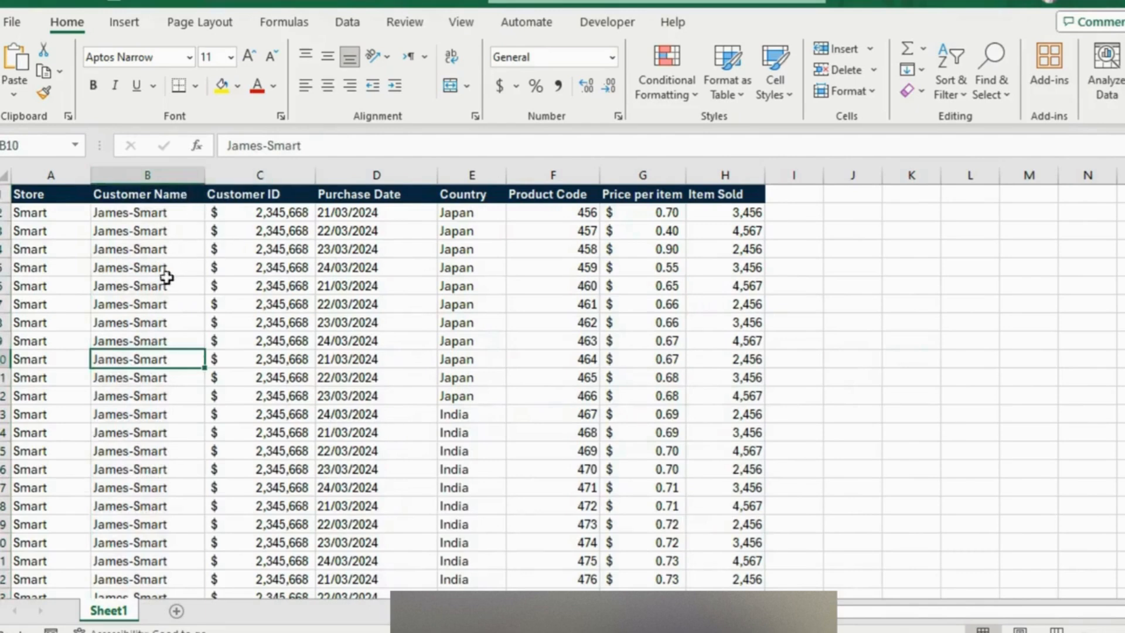
click(180, 249)
drag(167, 414, 166, 490)
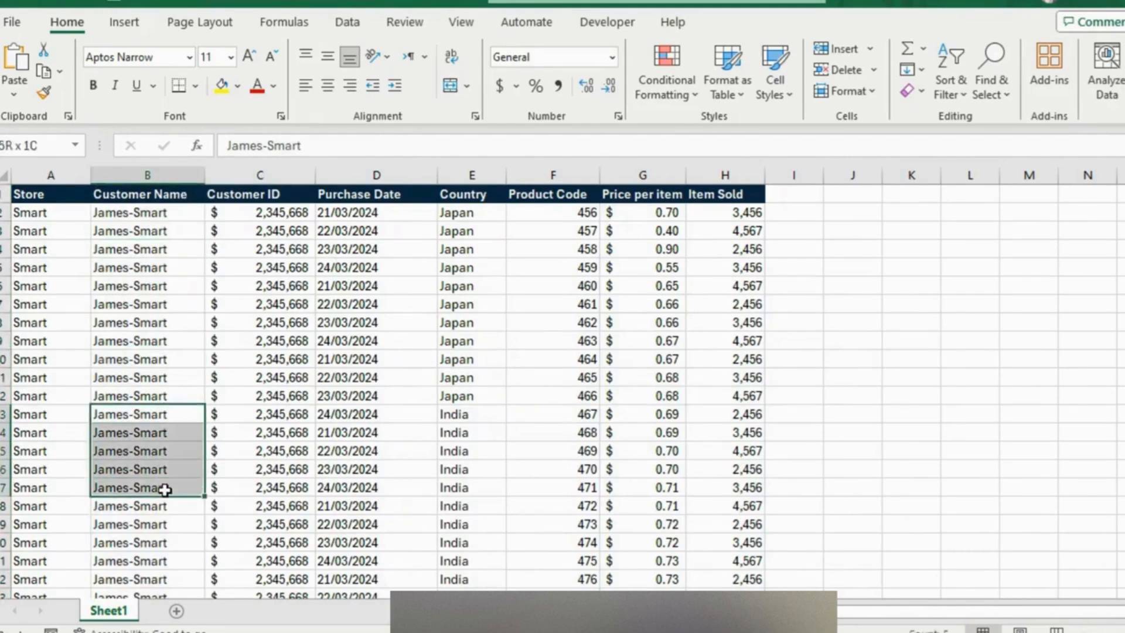
click(466, 305)
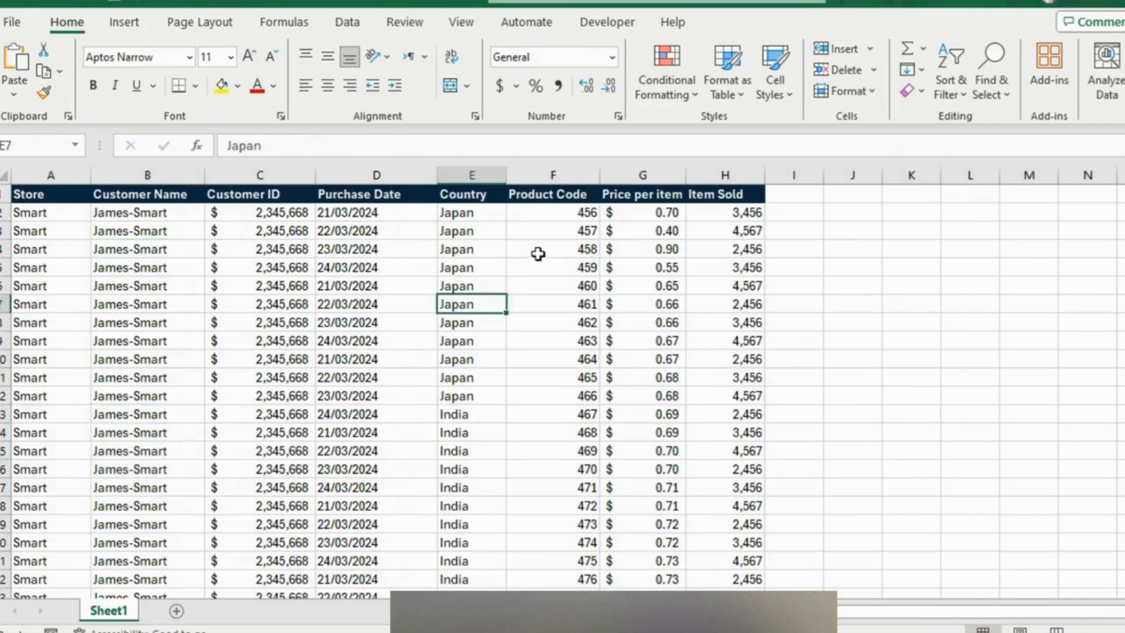
click(631, 170)
drag(631, 170, 715, 174)
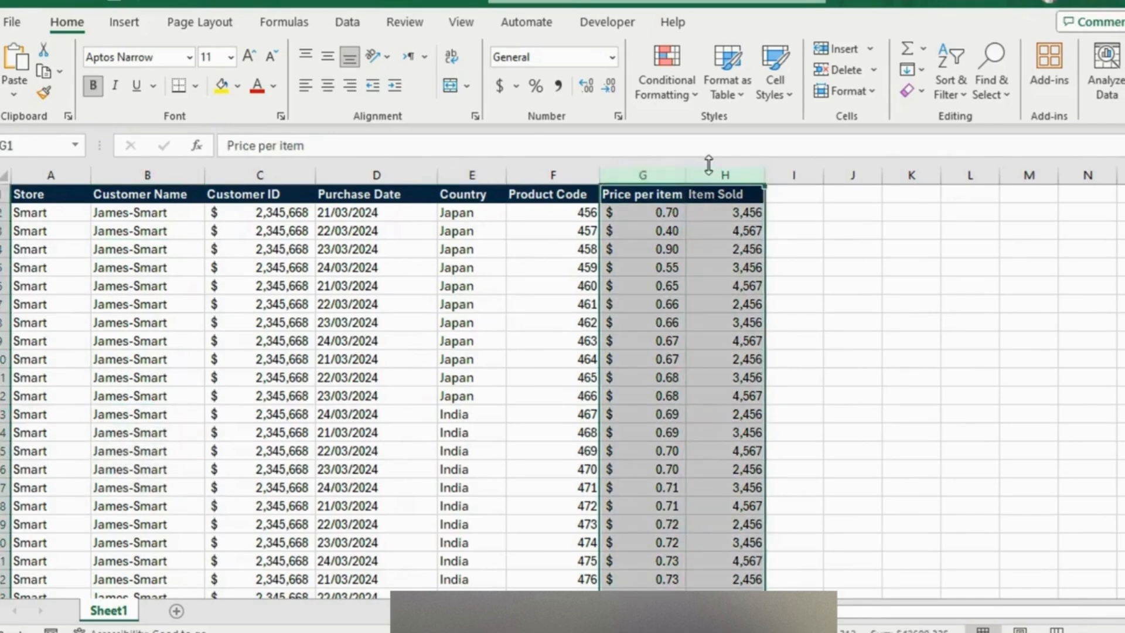
click(669, 305)
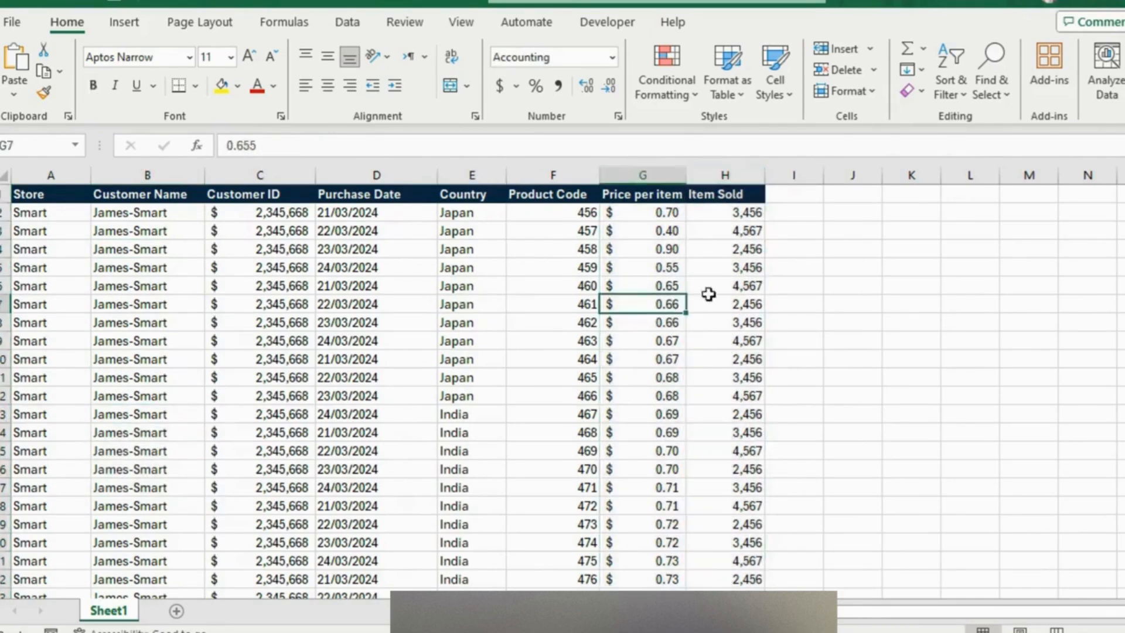
click(808, 175)
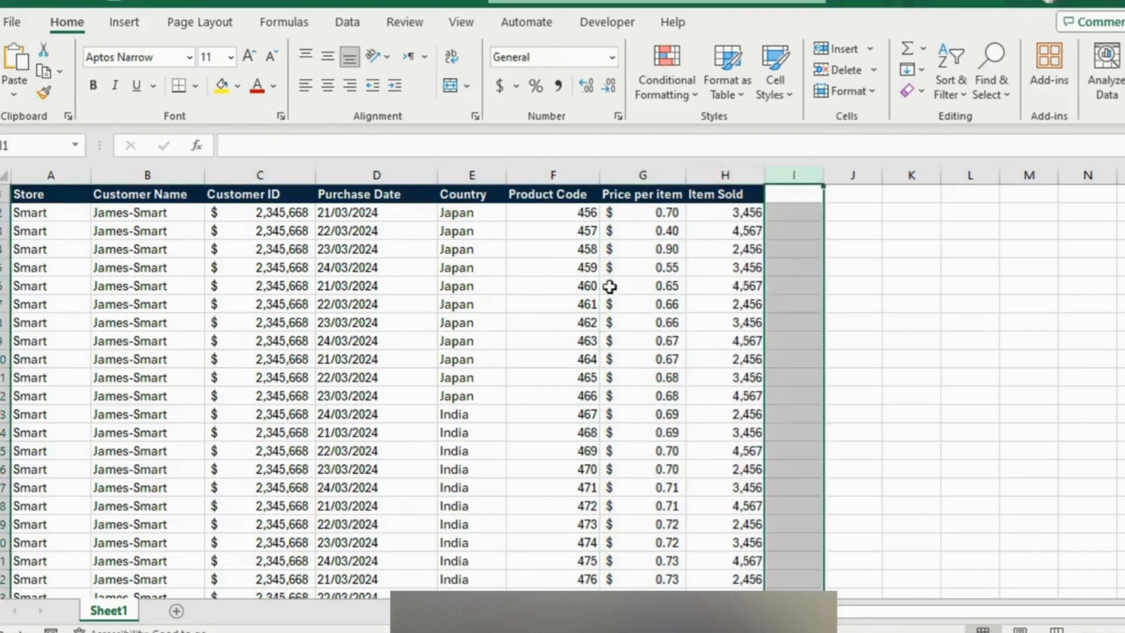
click(628, 339)
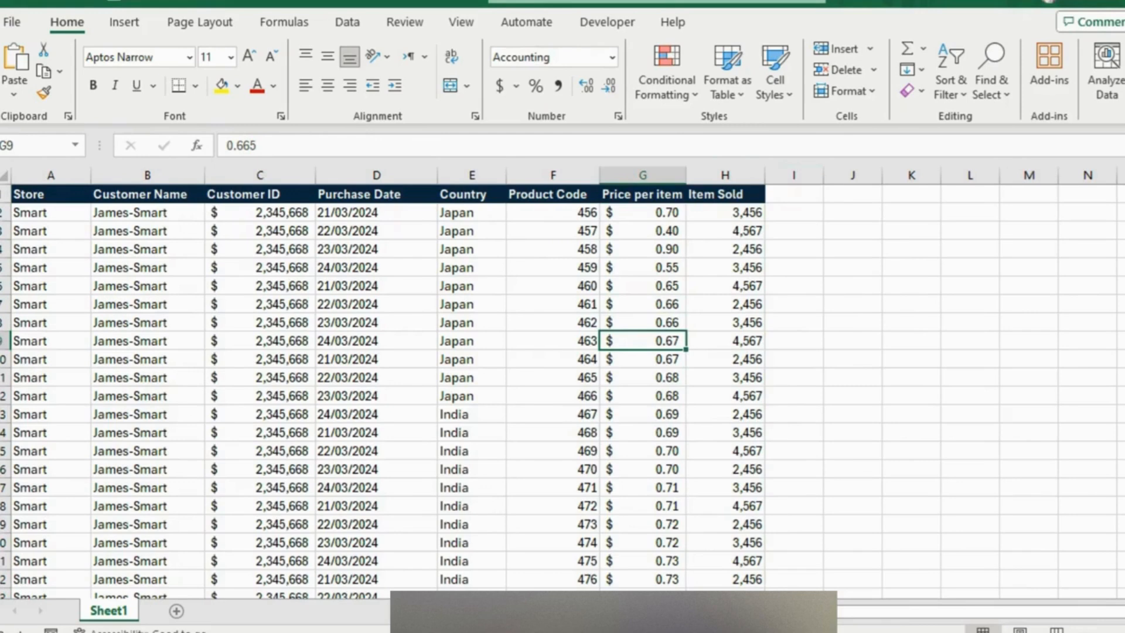
Step: Switch to the blank workbook and select cell D5 on Sheet1
mouse_move(480, 630)
click(381, 562)
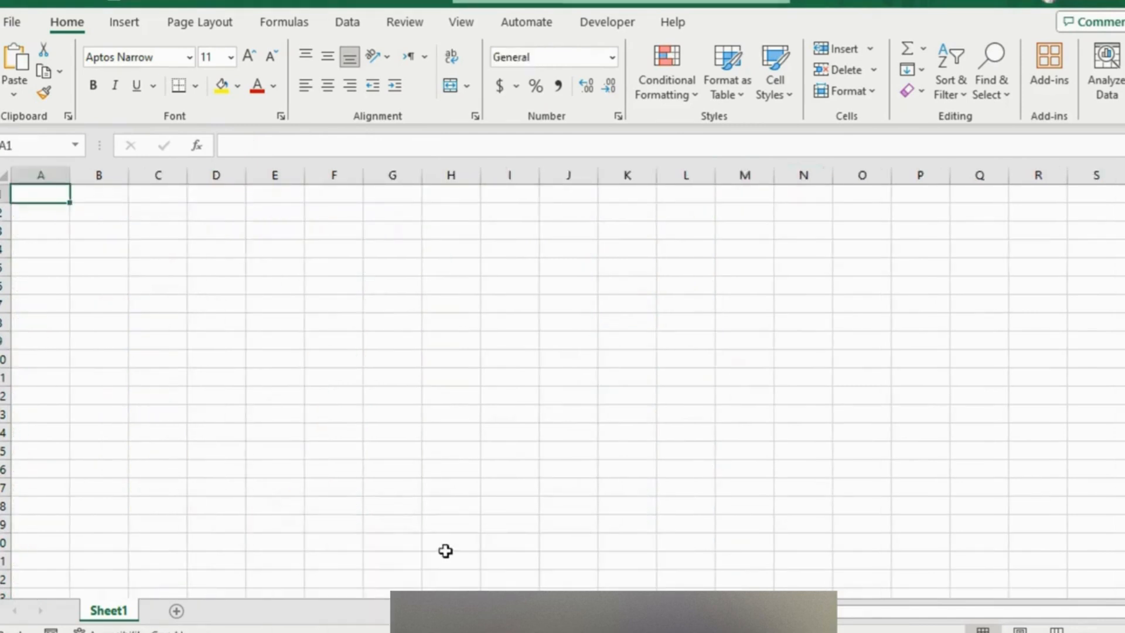
click(392, 355)
click(214, 265)
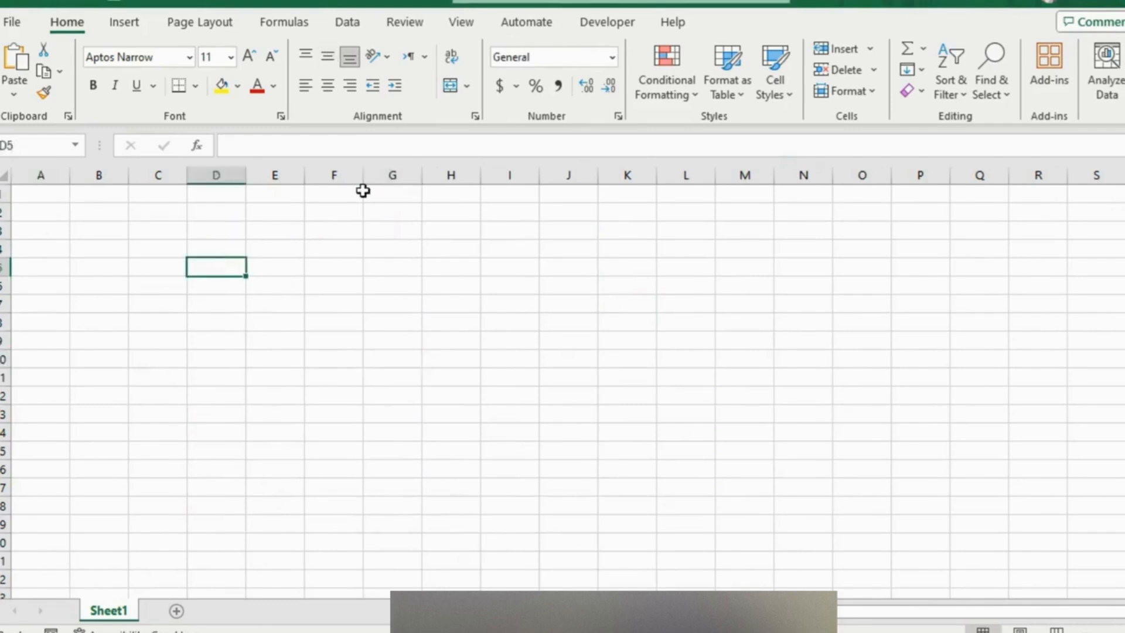
Step: Get data from a folder, choosing the Store Data folder on the Desktop as the source
click(349, 24)
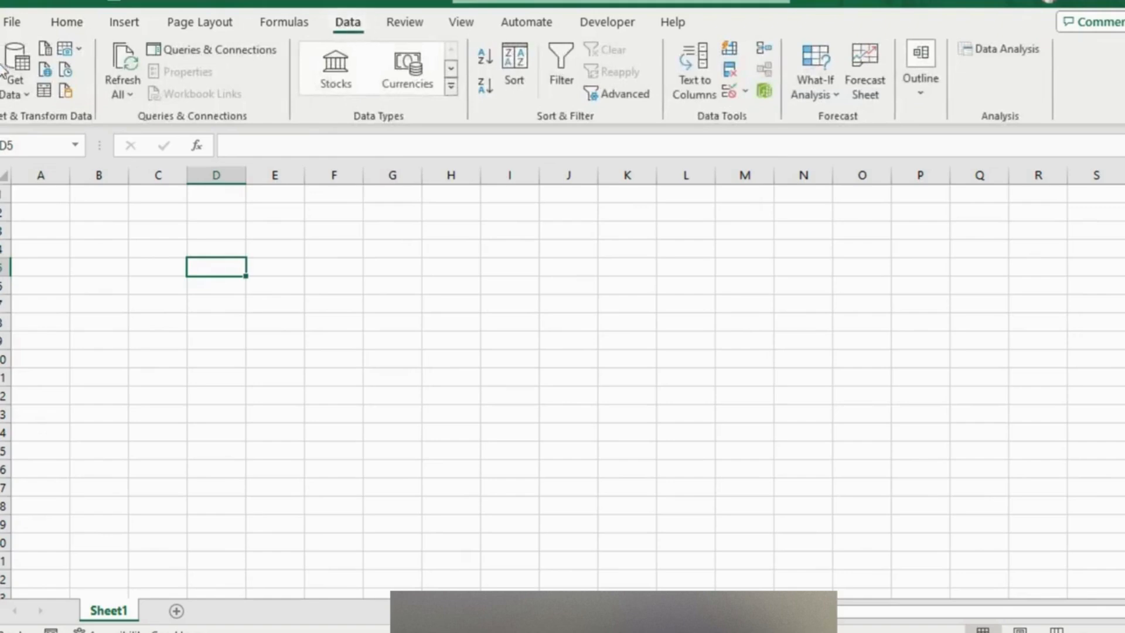
click(19, 73)
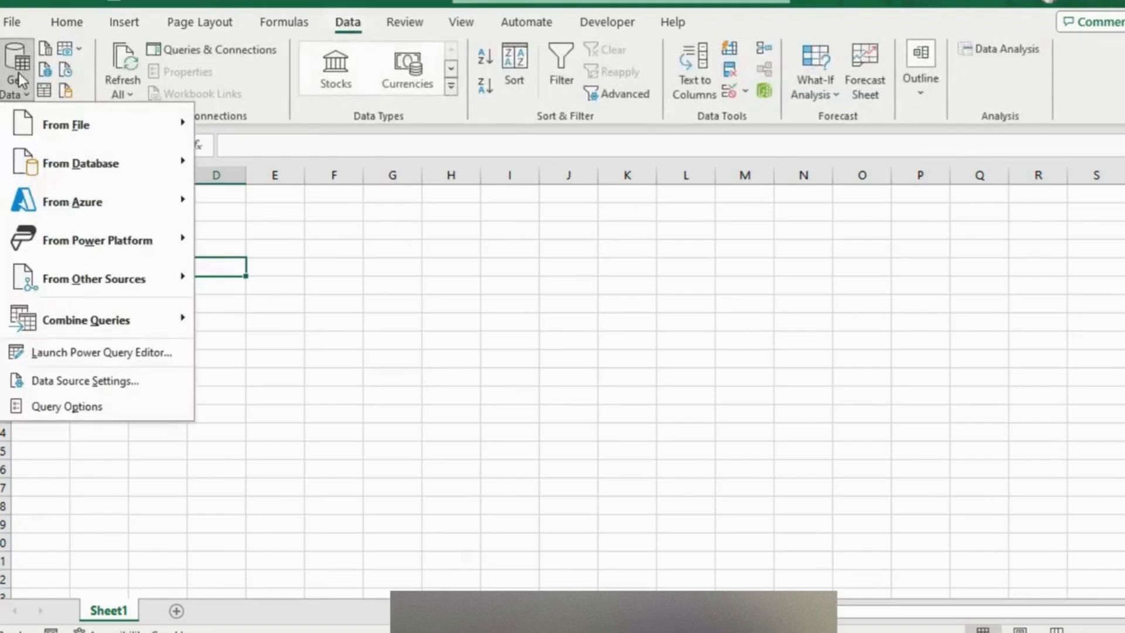
mouse_move(81, 123)
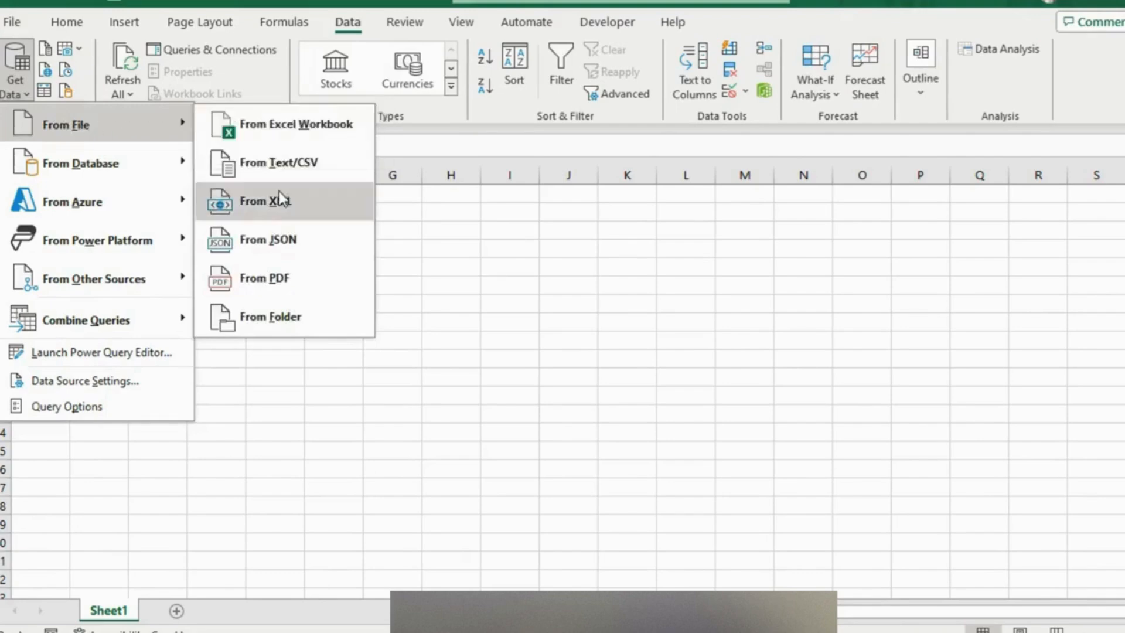
click(294, 318)
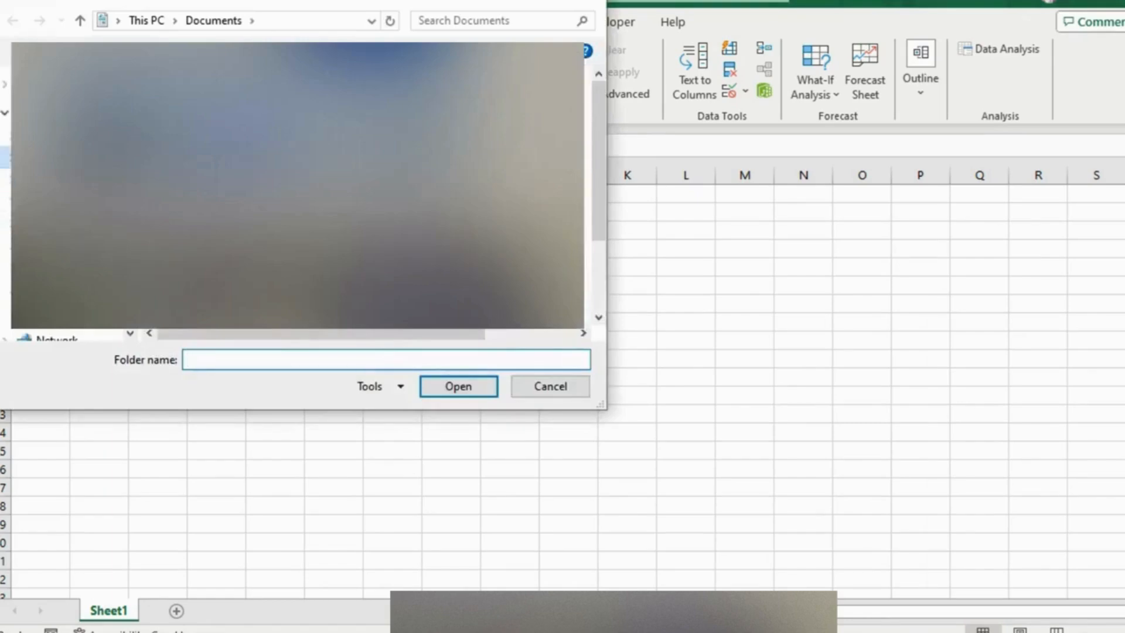
click(6, 157)
drag(596, 107, 594, 299)
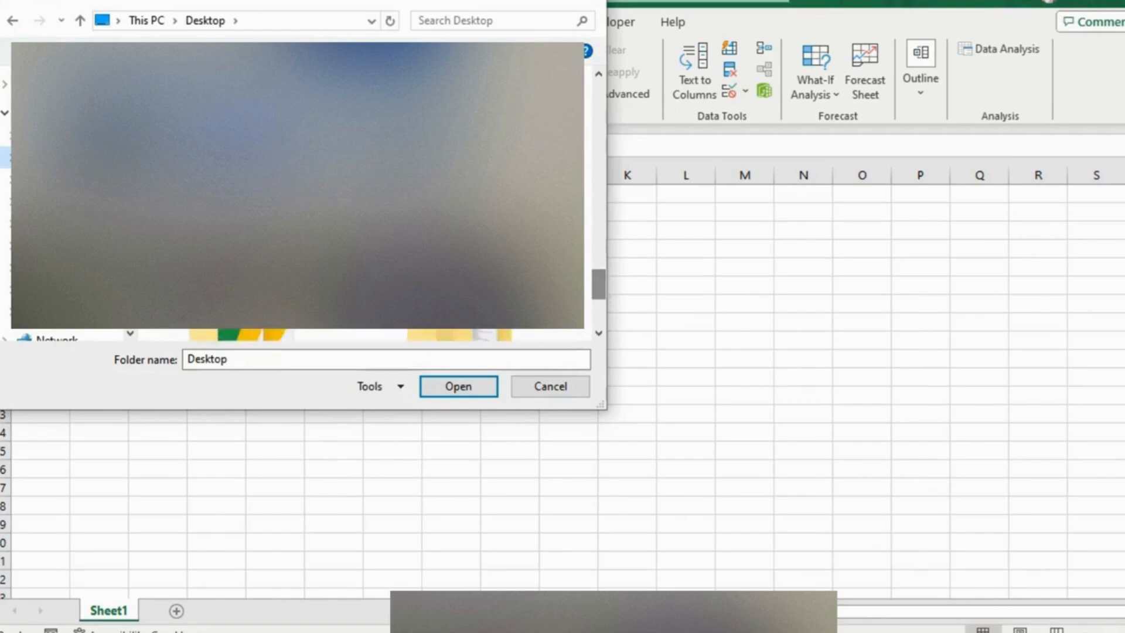
click(252, 334)
click(479, 387)
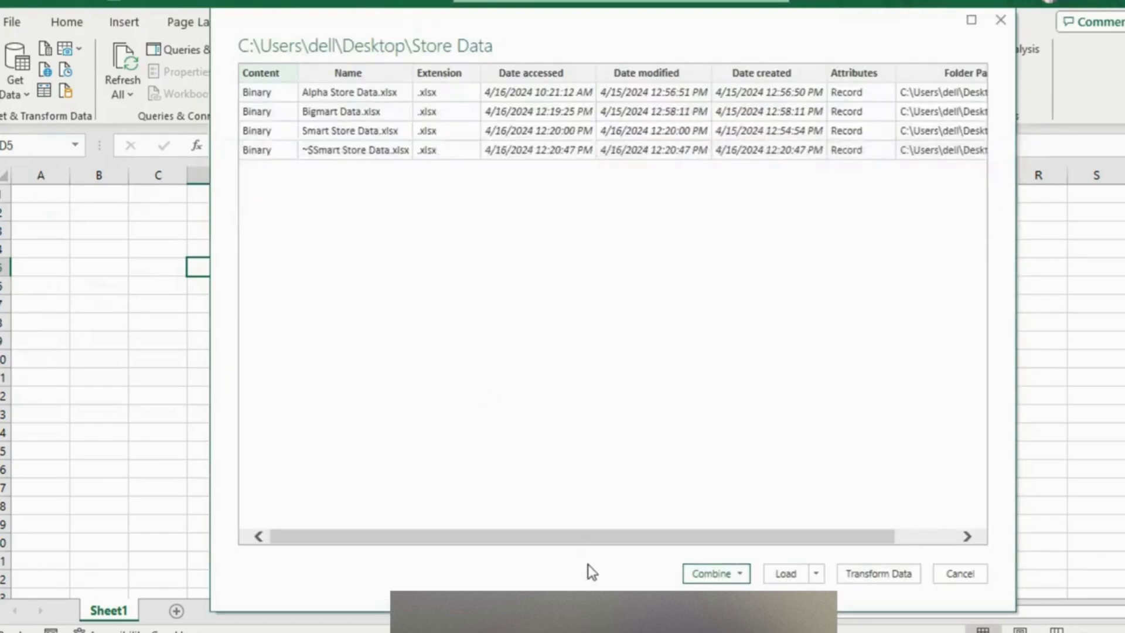
Step: Combine and transform the folder's files, extracting Sheet1 with the first file as the sample
click(717, 573)
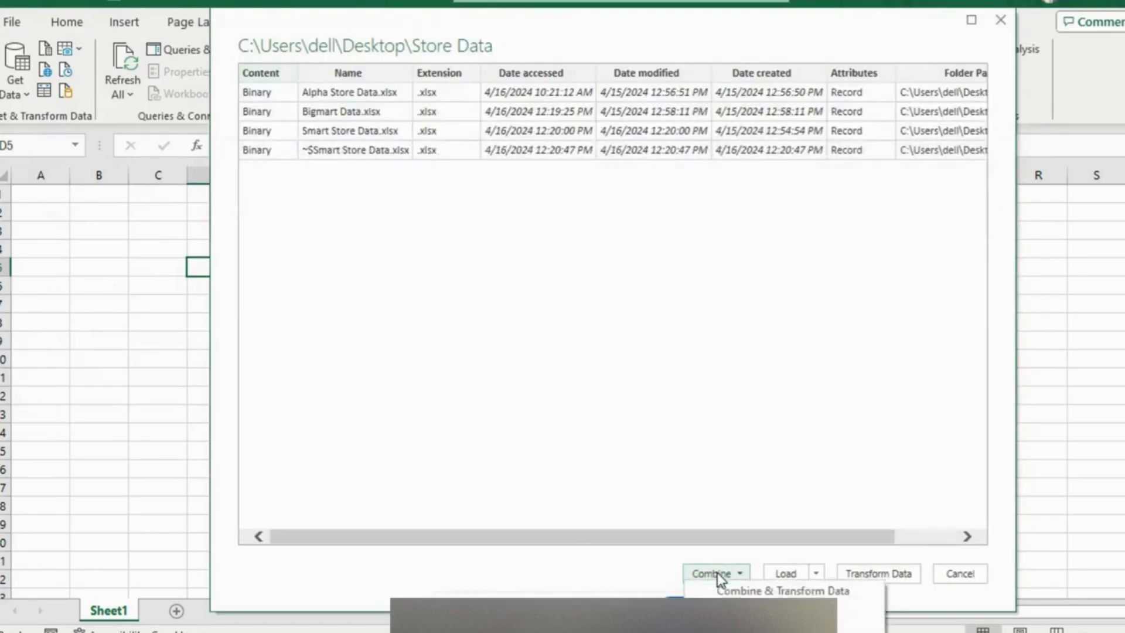
click(766, 591)
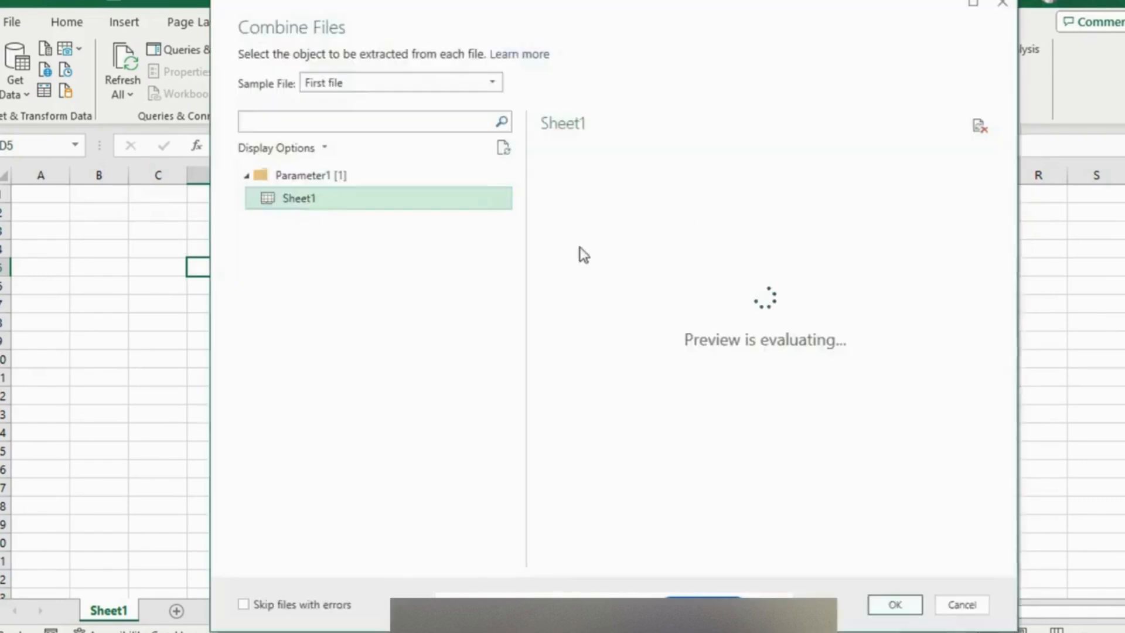
drag(694, 558, 655, 565)
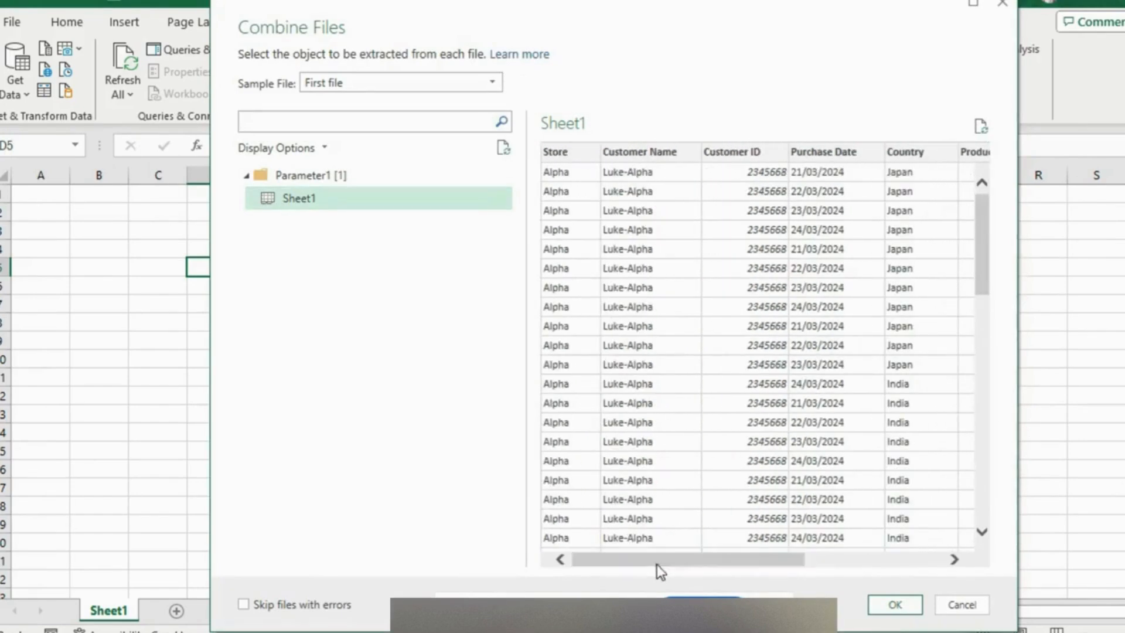
click(894, 605)
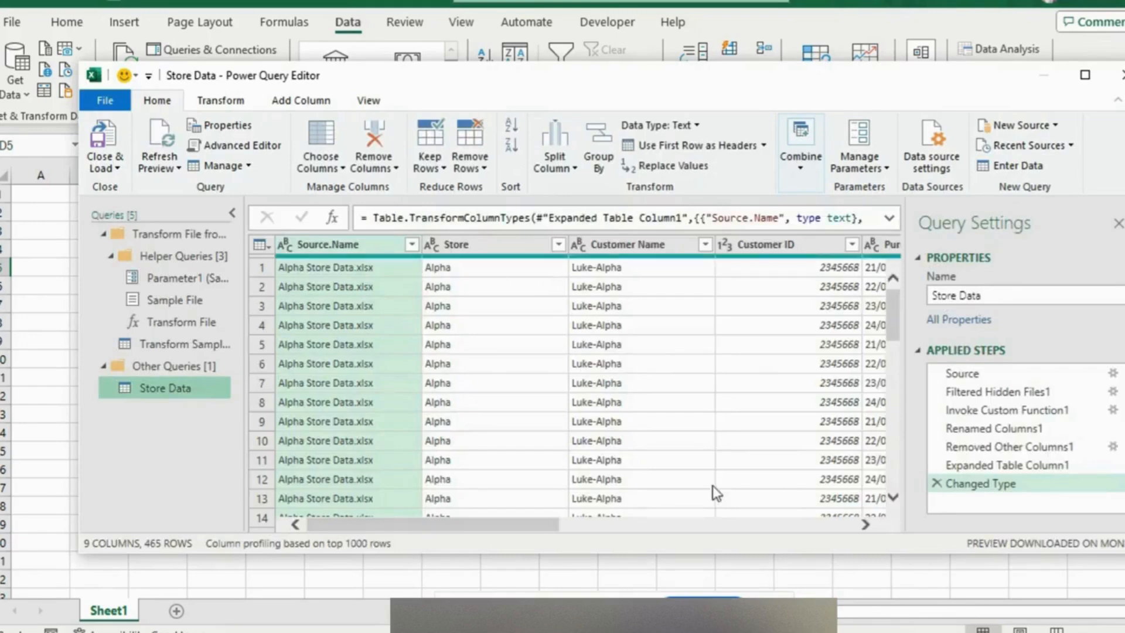
Step: Apply the Source.Name filter with all three store workbooks selected, and remove the Source.Name column
click(412, 245)
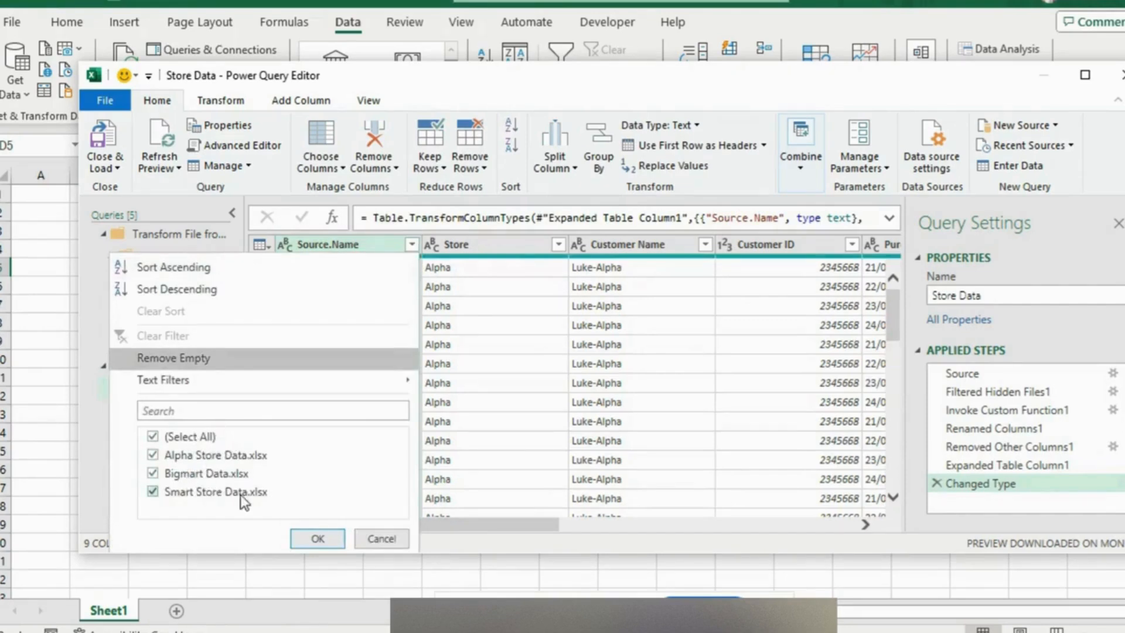
click(317, 538)
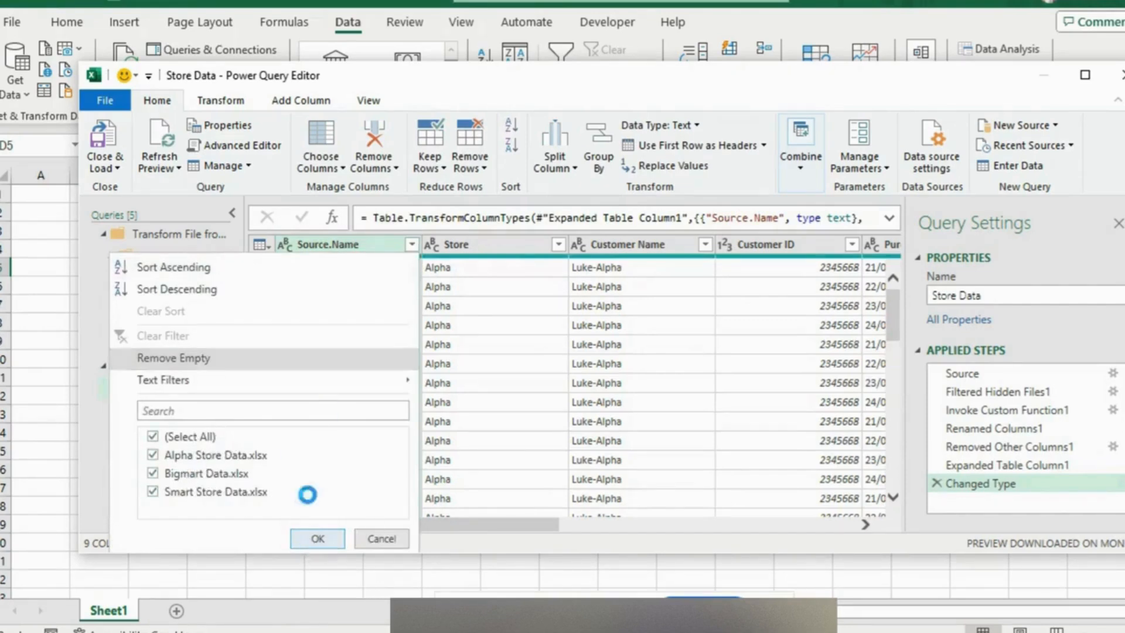
click(510, 305)
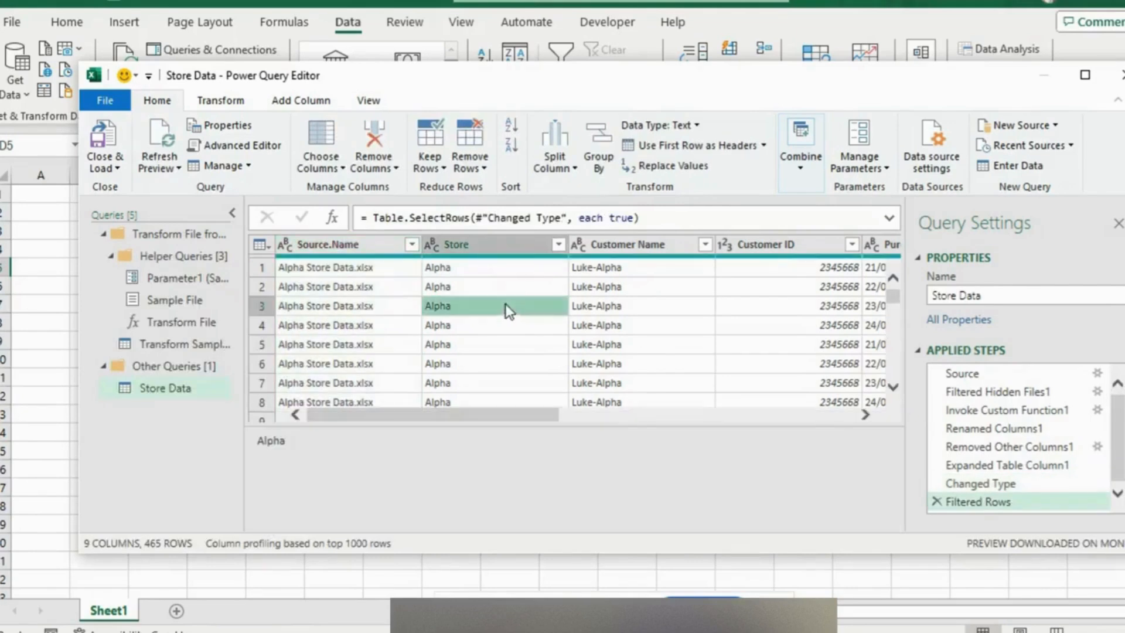
right_click(391, 245)
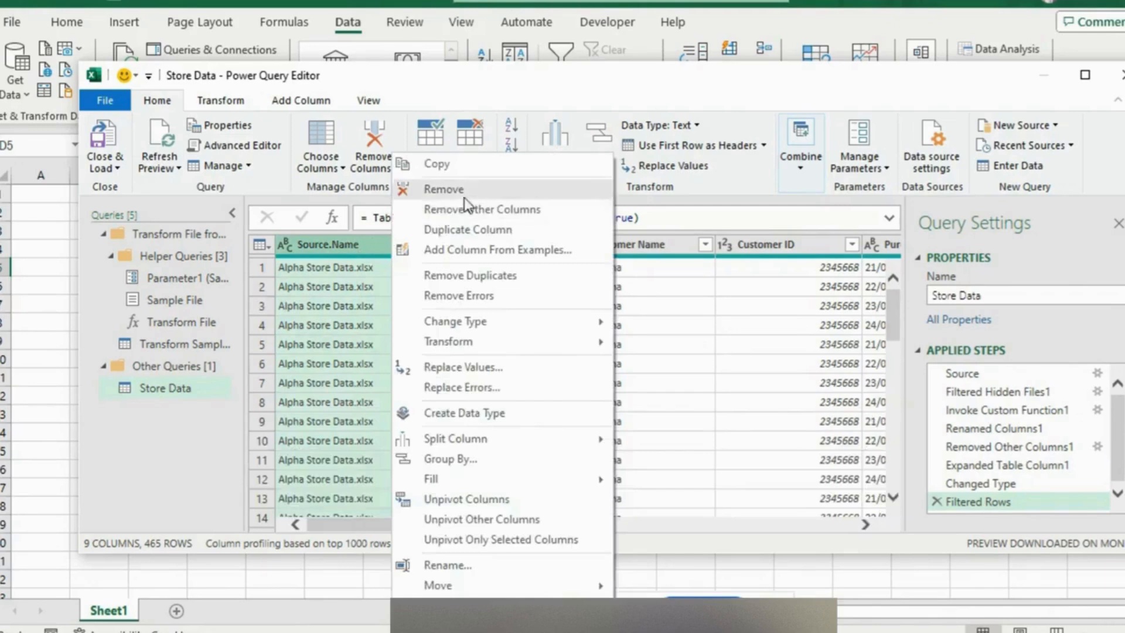
click(420, 188)
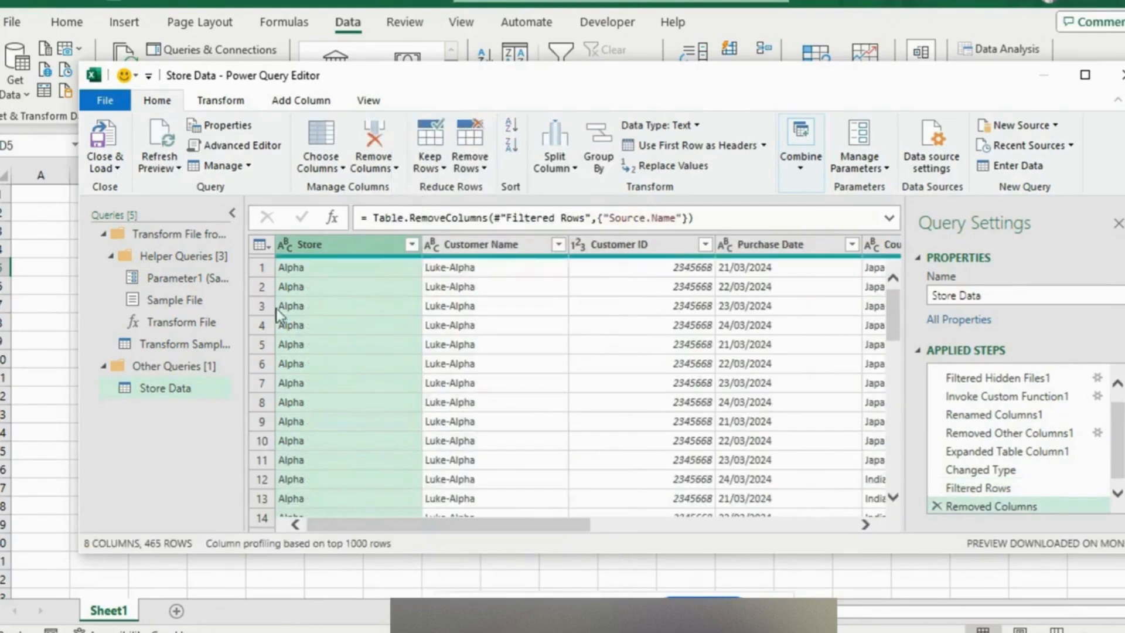
Step: Extract the text before the "-" delimiter in the Customer Name column, keeping only the first part of each value
click(510, 249)
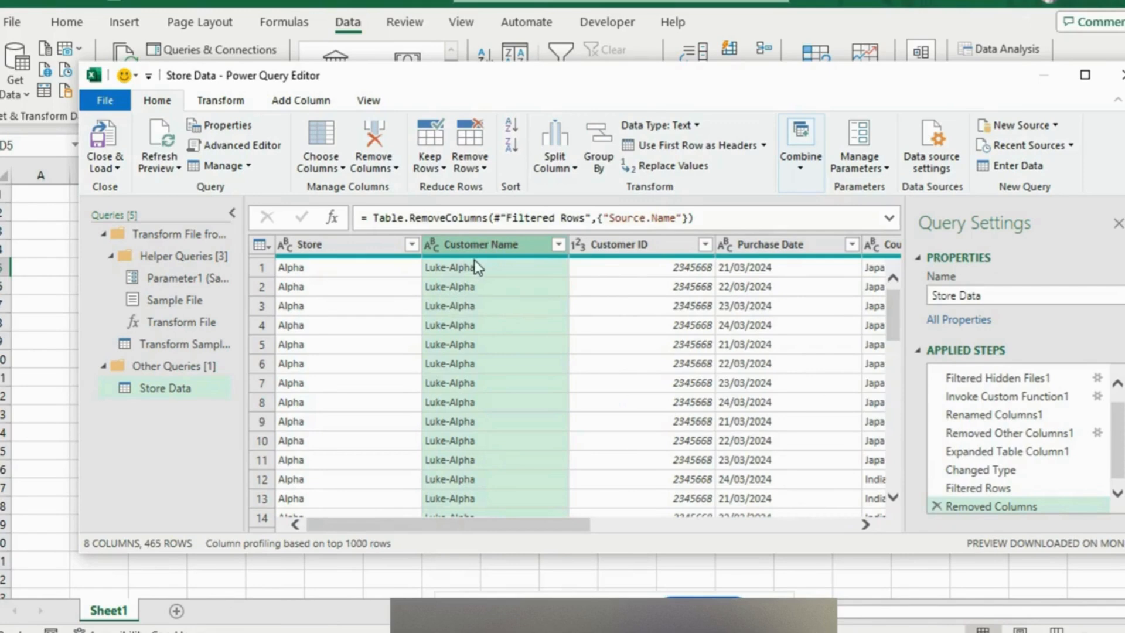
click(222, 107)
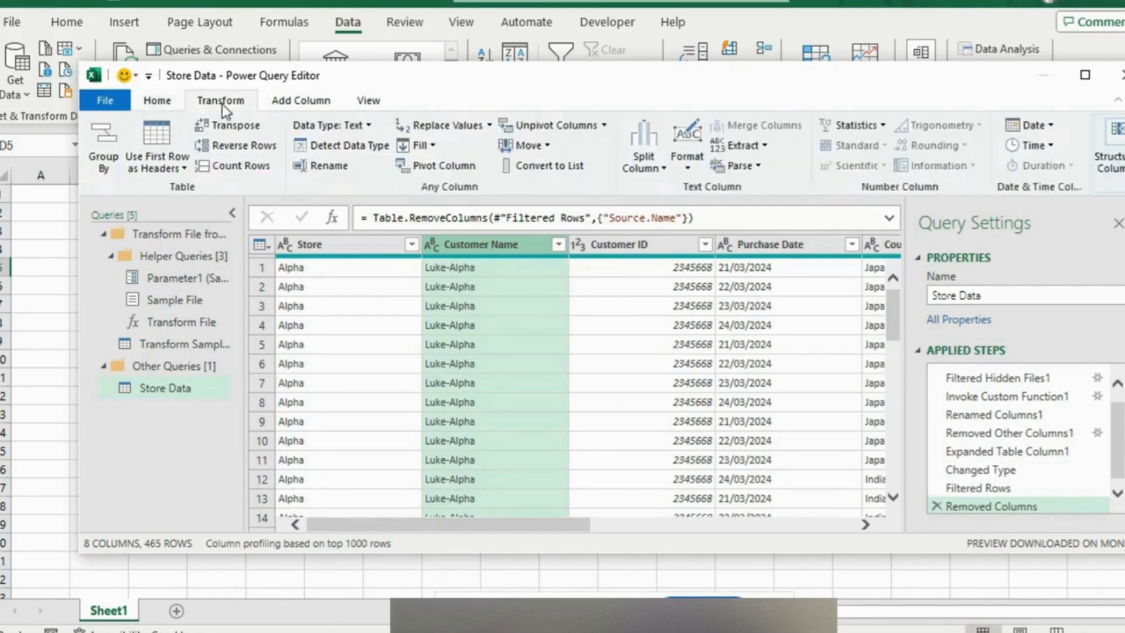
click(752, 146)
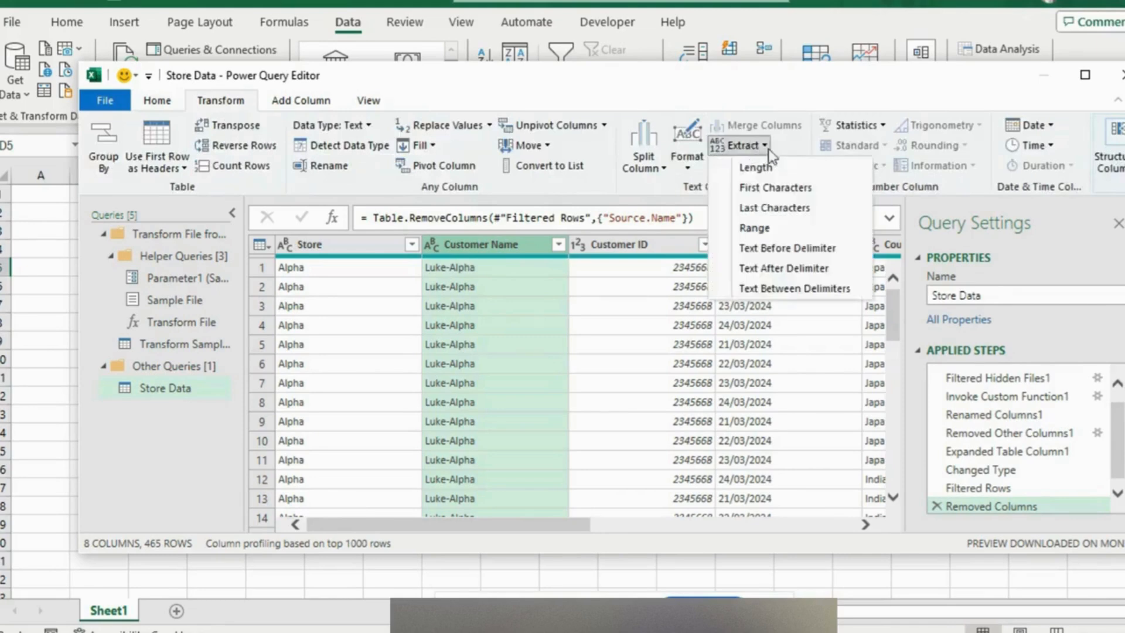
click(735, 146)
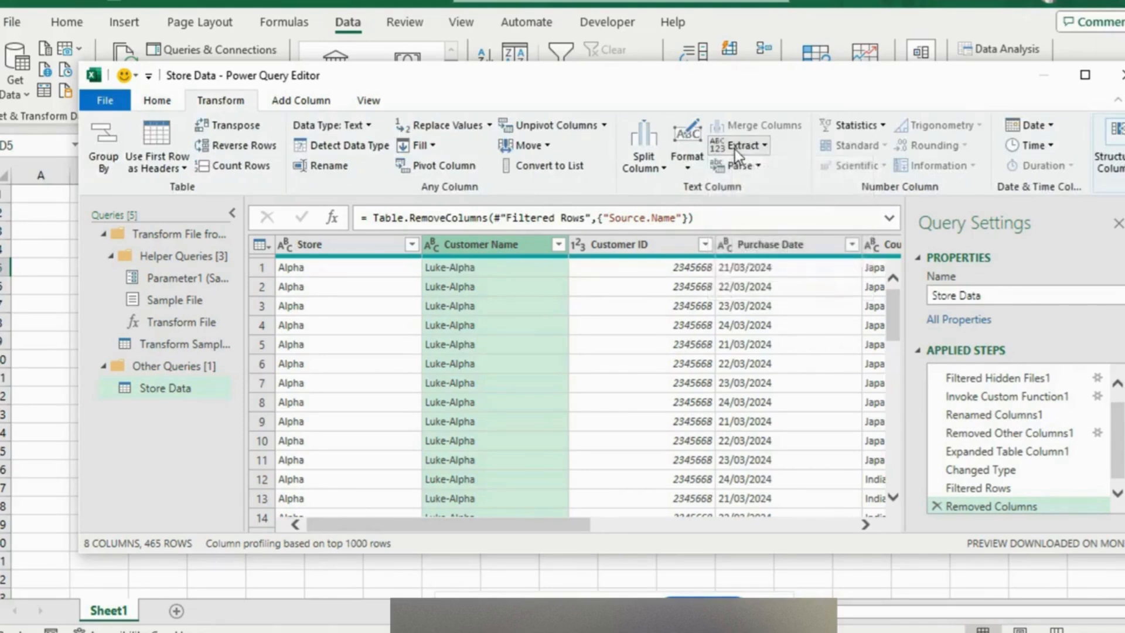
click(735, 146)
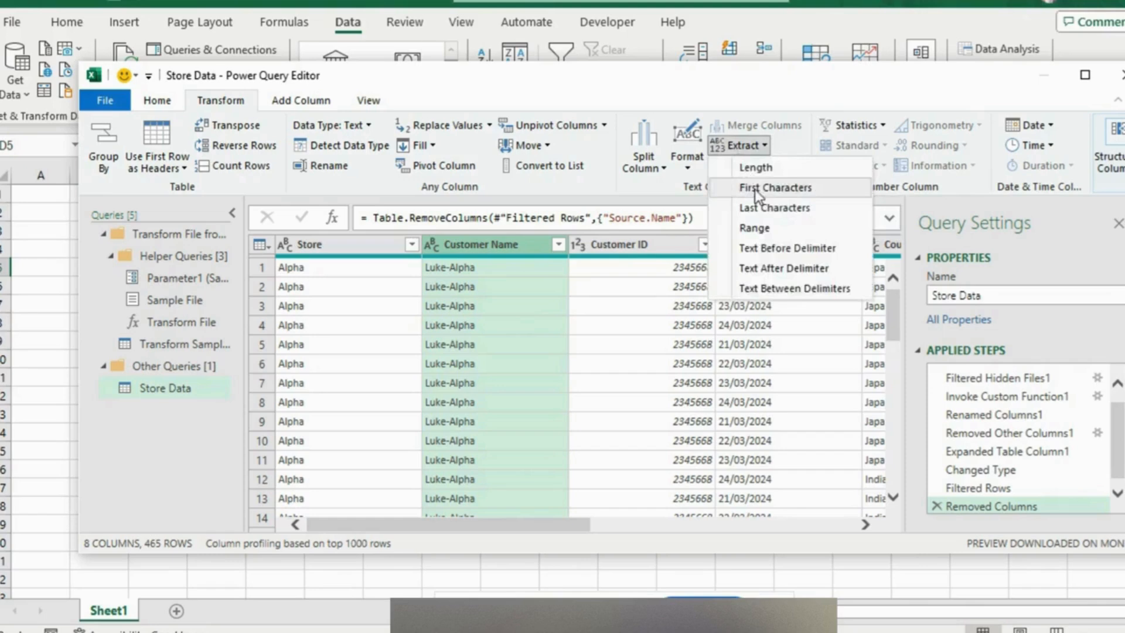
click(773, 249)
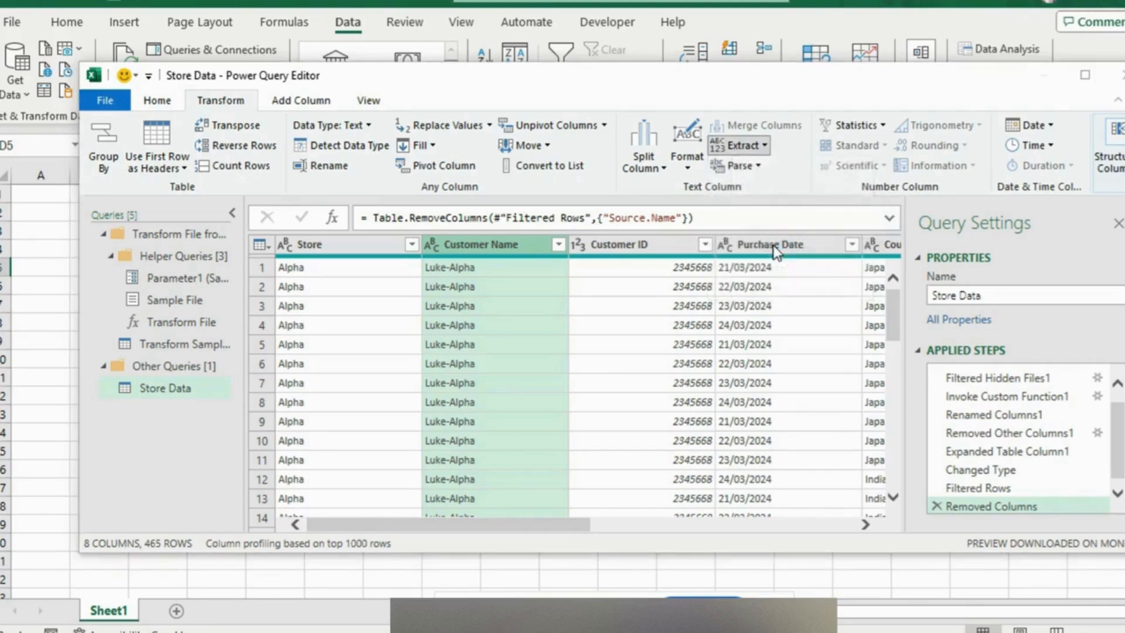
text(-)
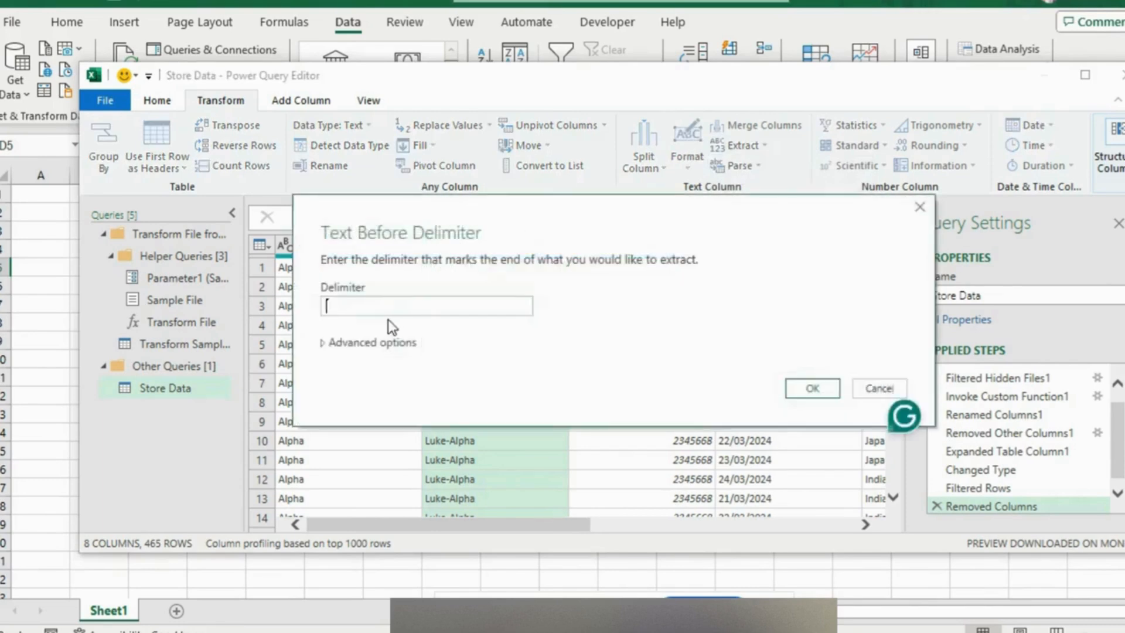
click(808, 388)
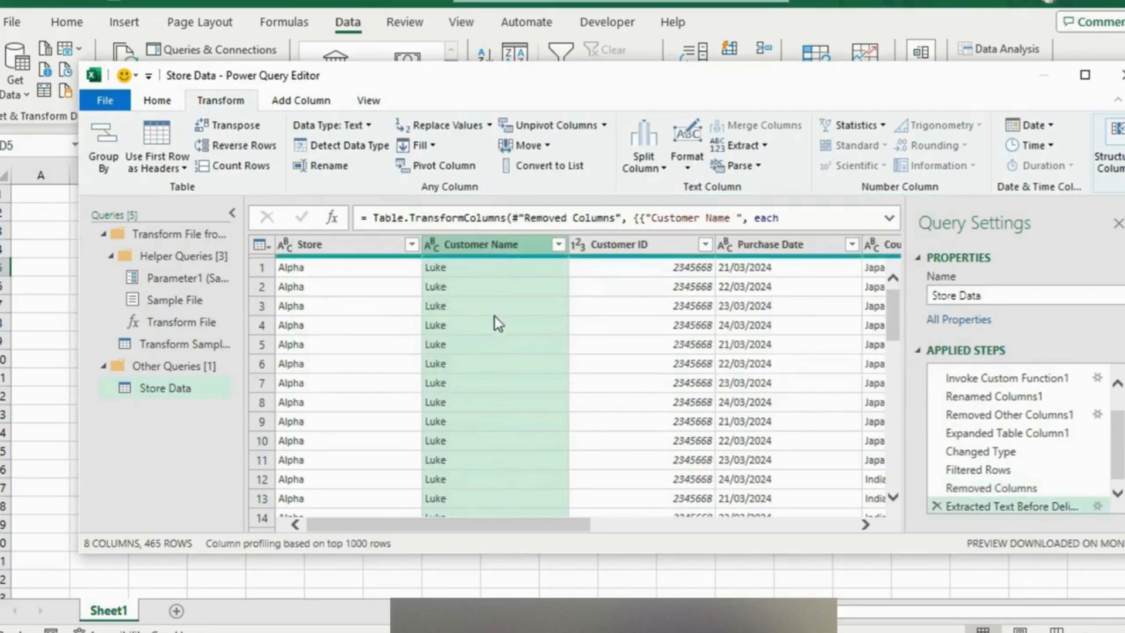
Step: Compare the Customer Name data at the Removed Columns and Extracted Text Before Delimiter applied steps
click(460, 366)
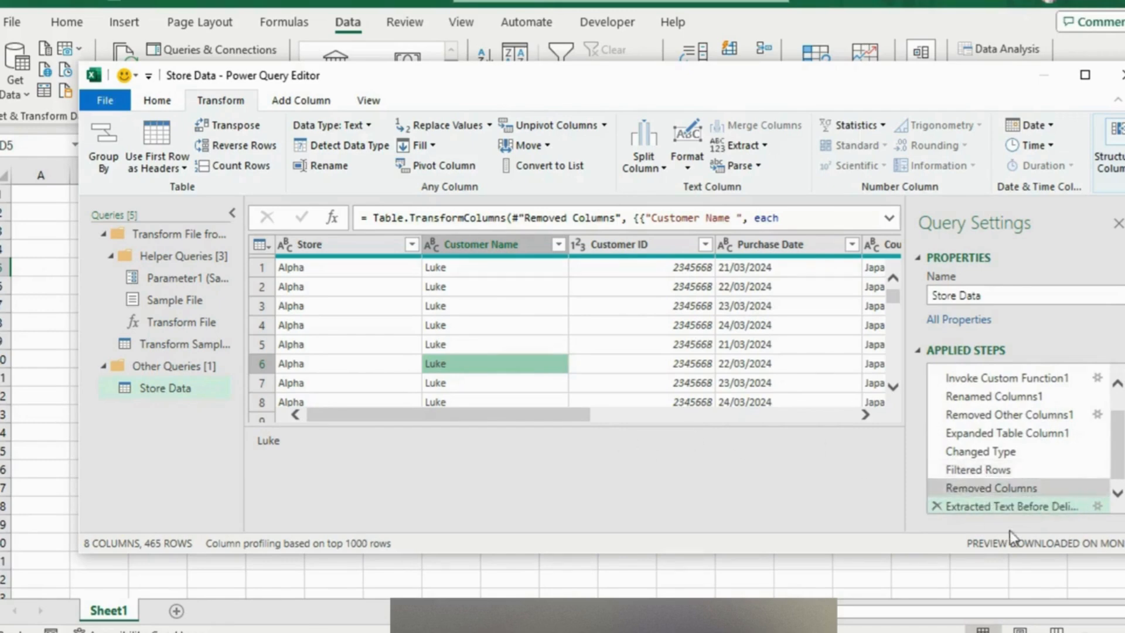
click(951, 484)
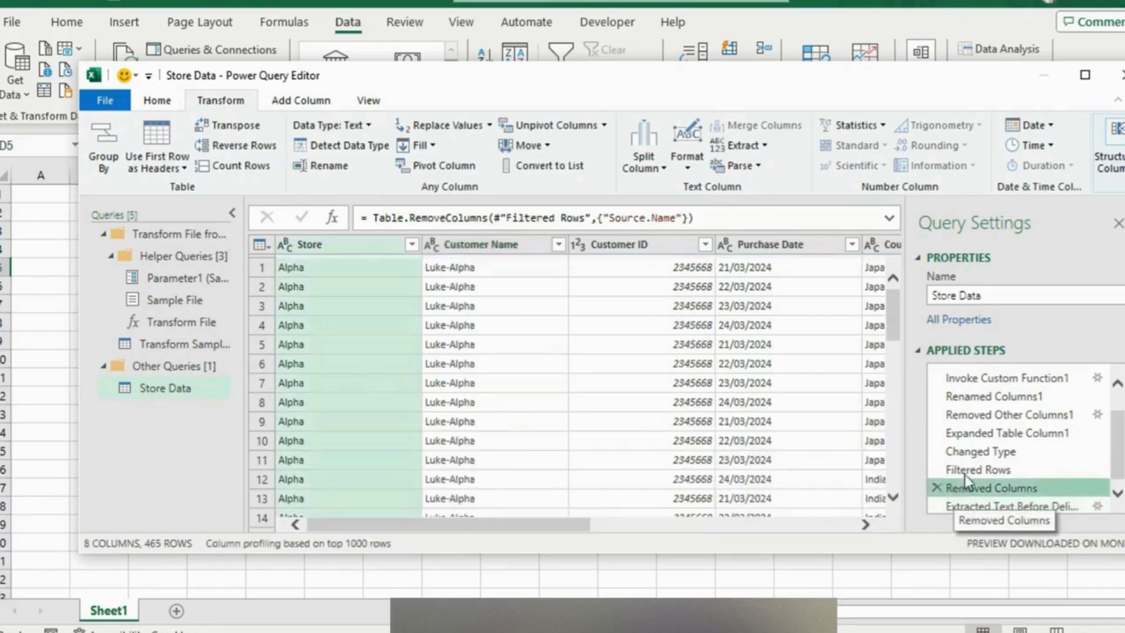
click(994, 503)
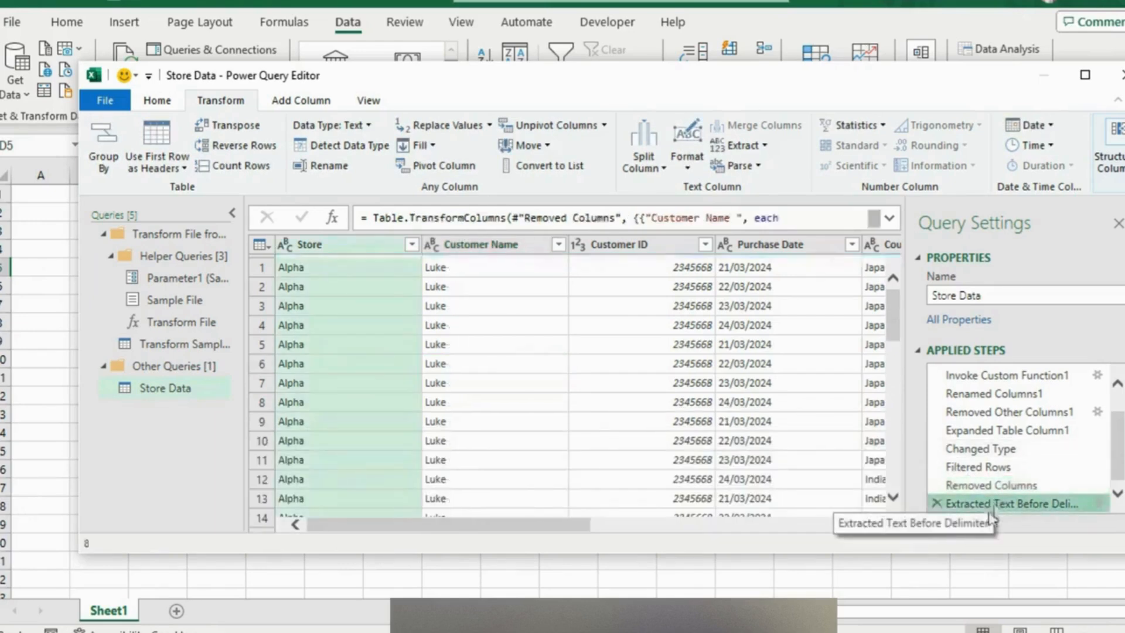
Step: Add a new column that multiplies Price per item by Item Sold
drag(529, 526, 871, 548)
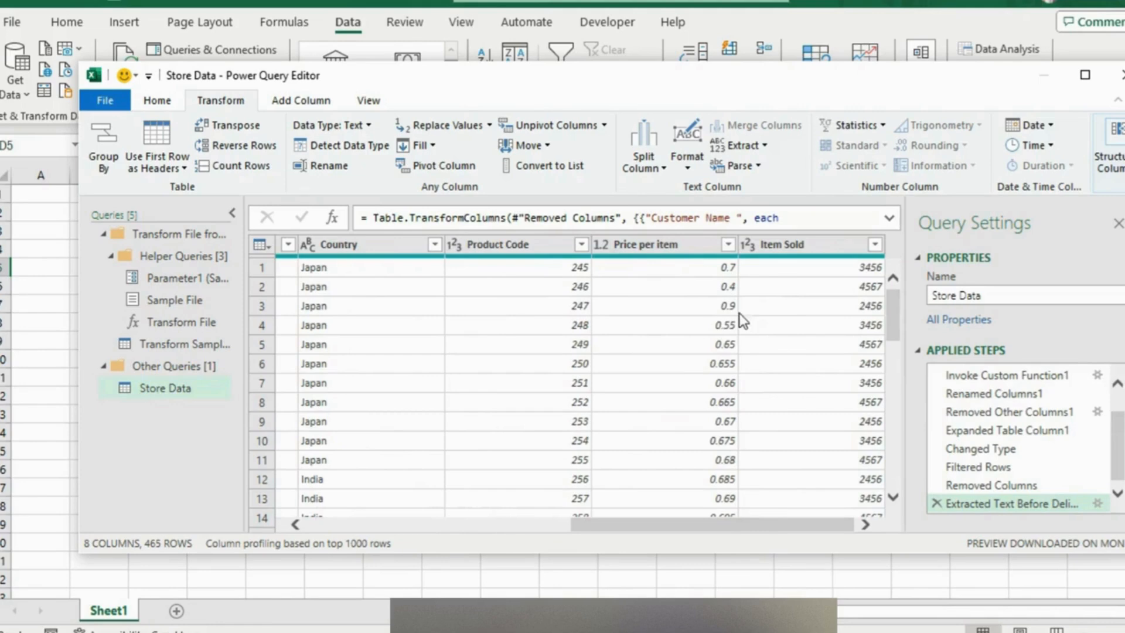
click(672, 249)
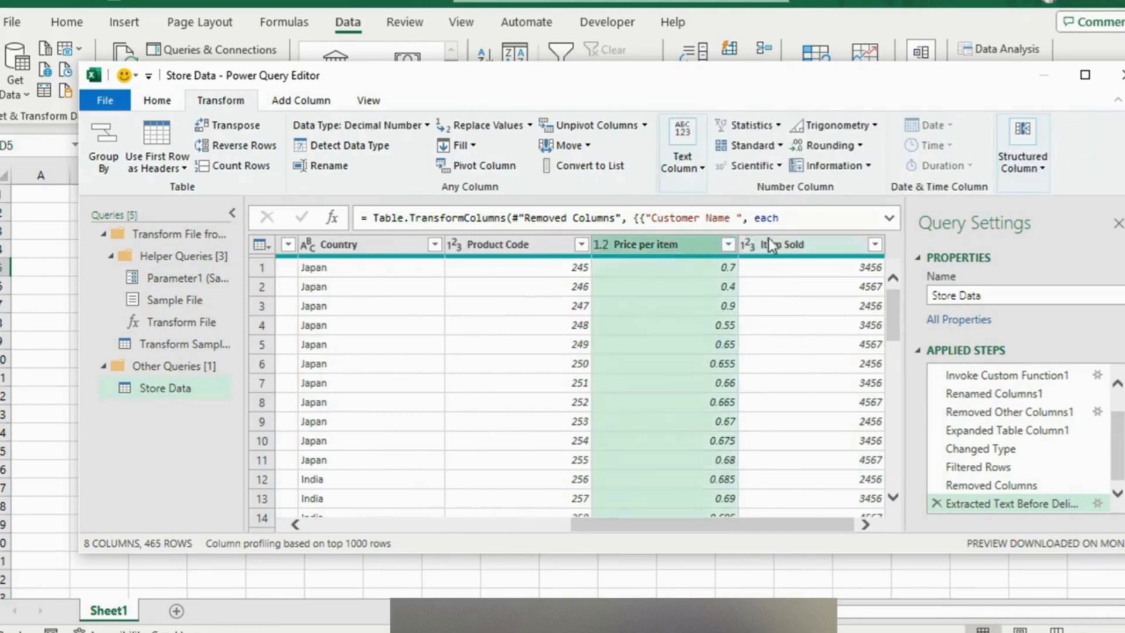
click(785, 246)
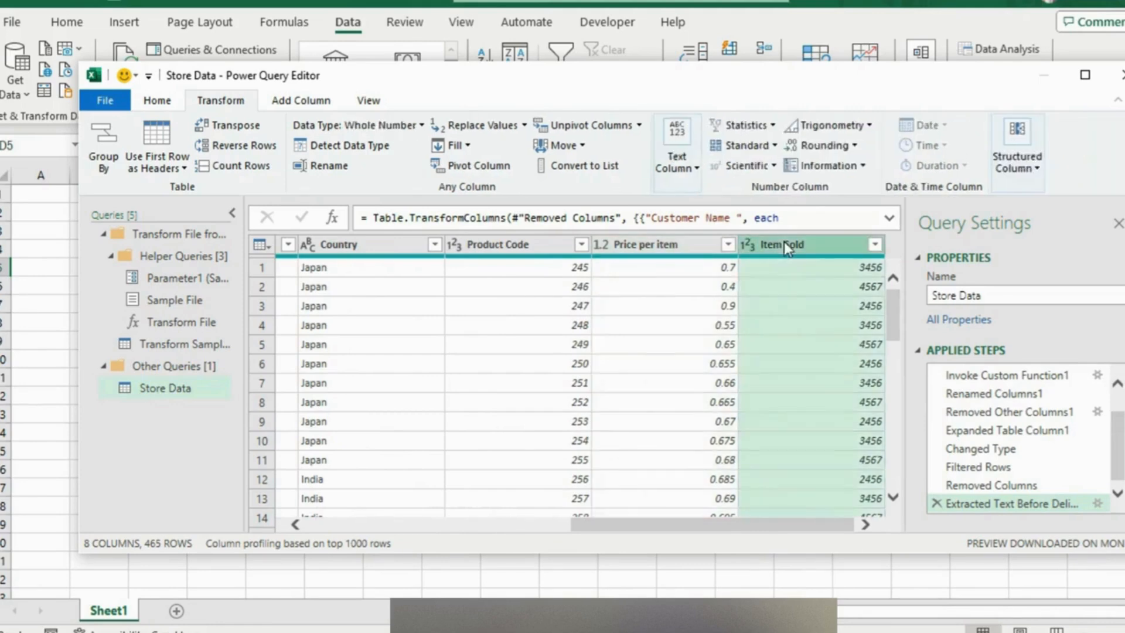
click(724, 302)
click(671, 247)
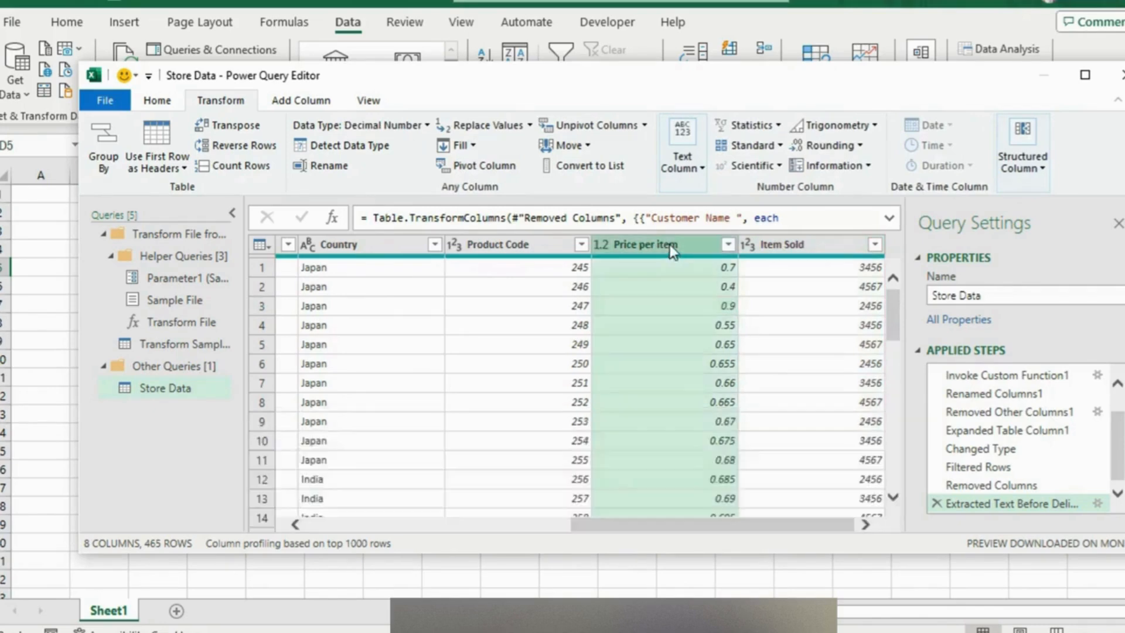
ctrl+click(775, 246)
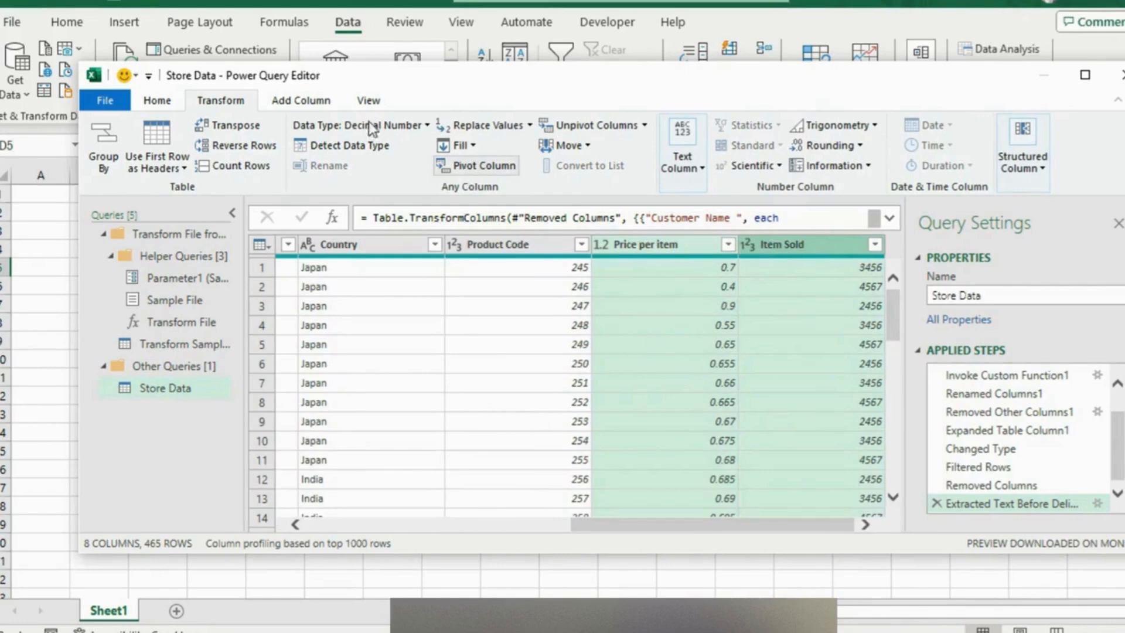
click(286, 102)
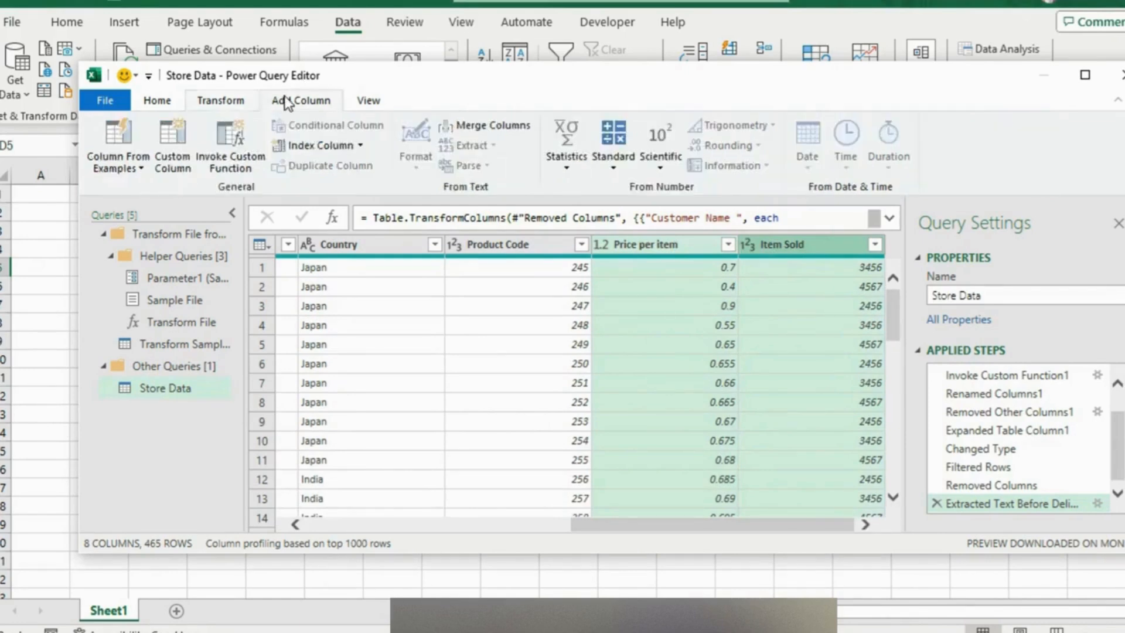
click(614, 146)
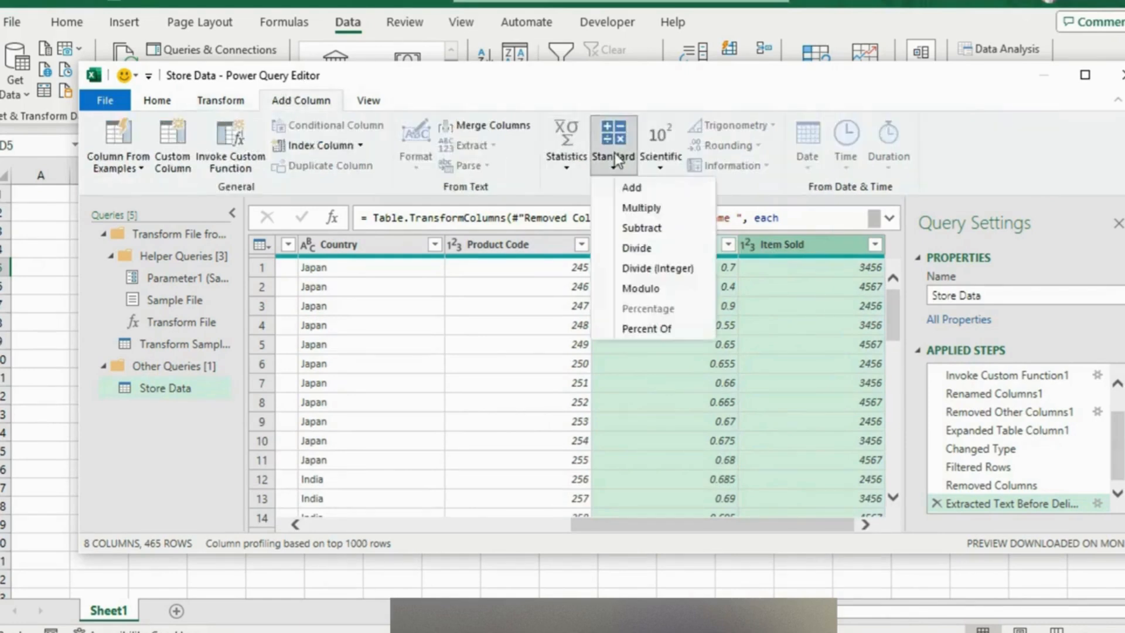
click(637, 207)
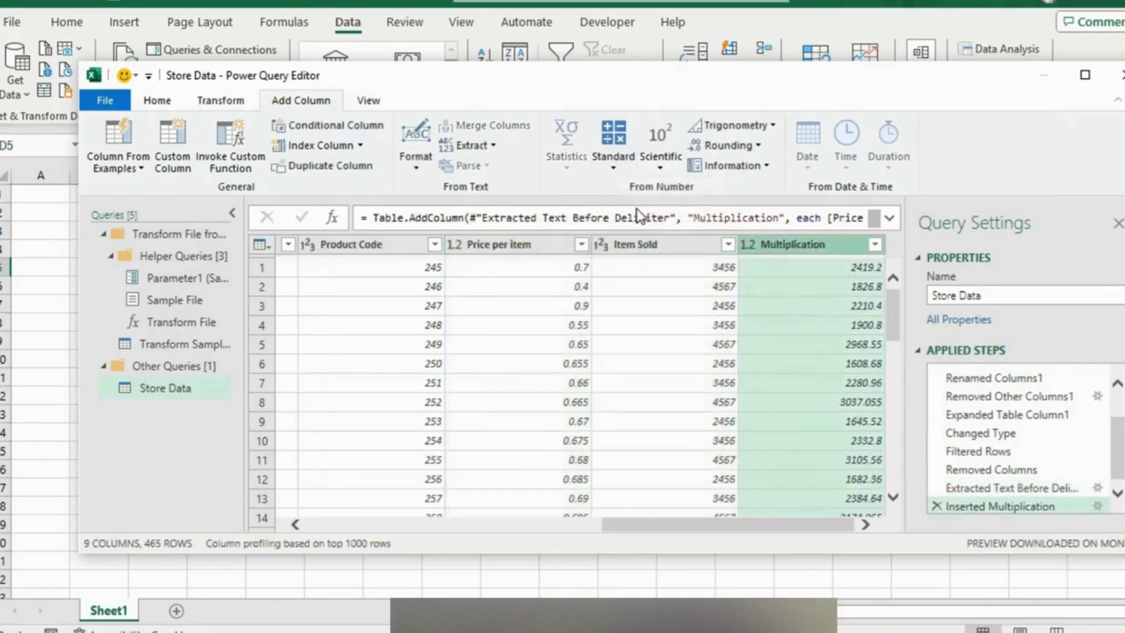
Step: Rename the Multiplication column as Revenue
double_click(784, 246)
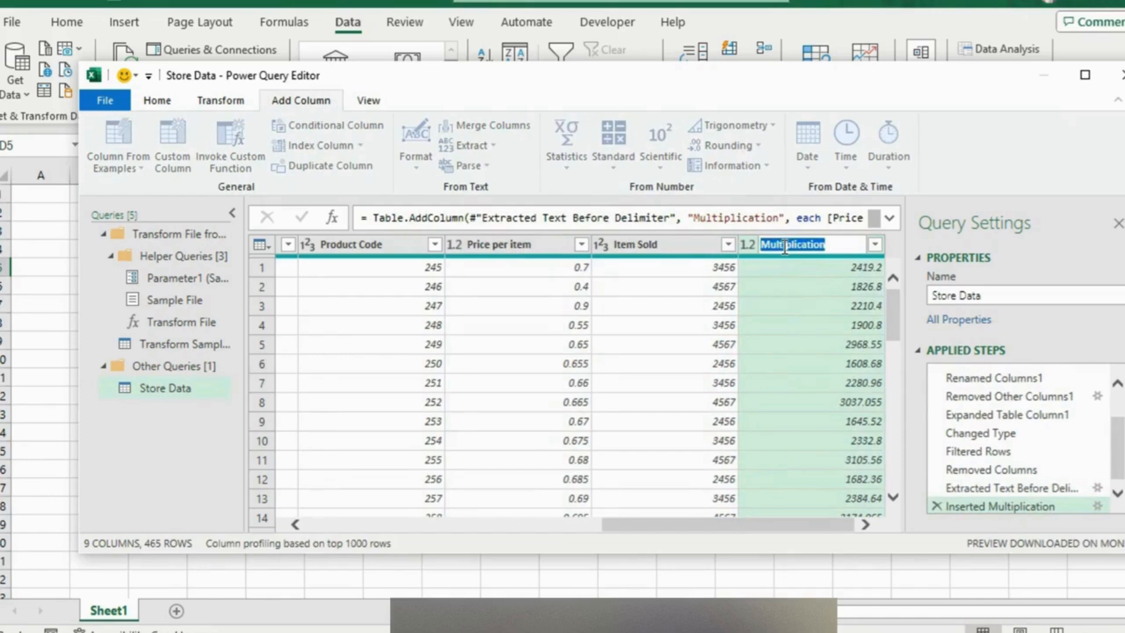
text(Revenue)
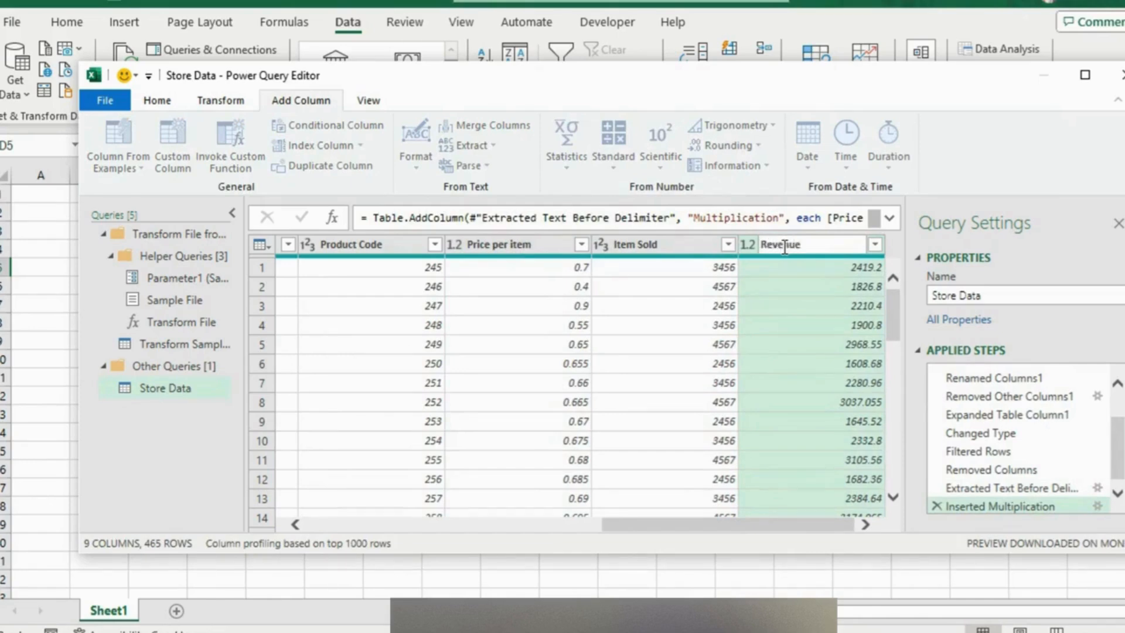
key(Return)
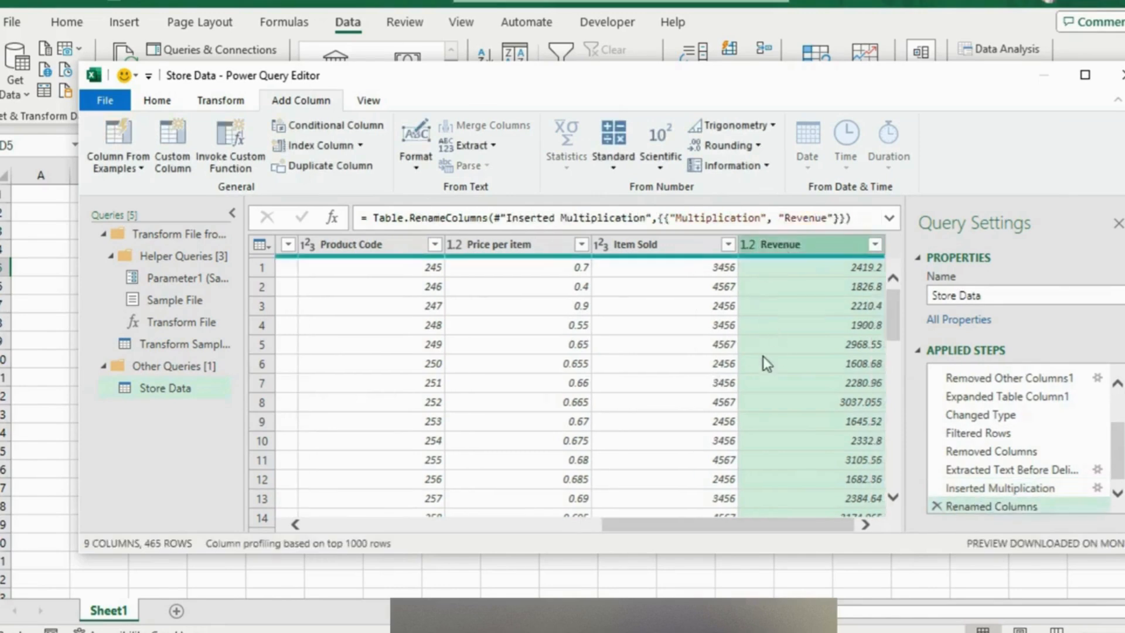
Step: Change the data type of the Revenue, Item Sold and Price per item columns to Currency
click(672, 244)
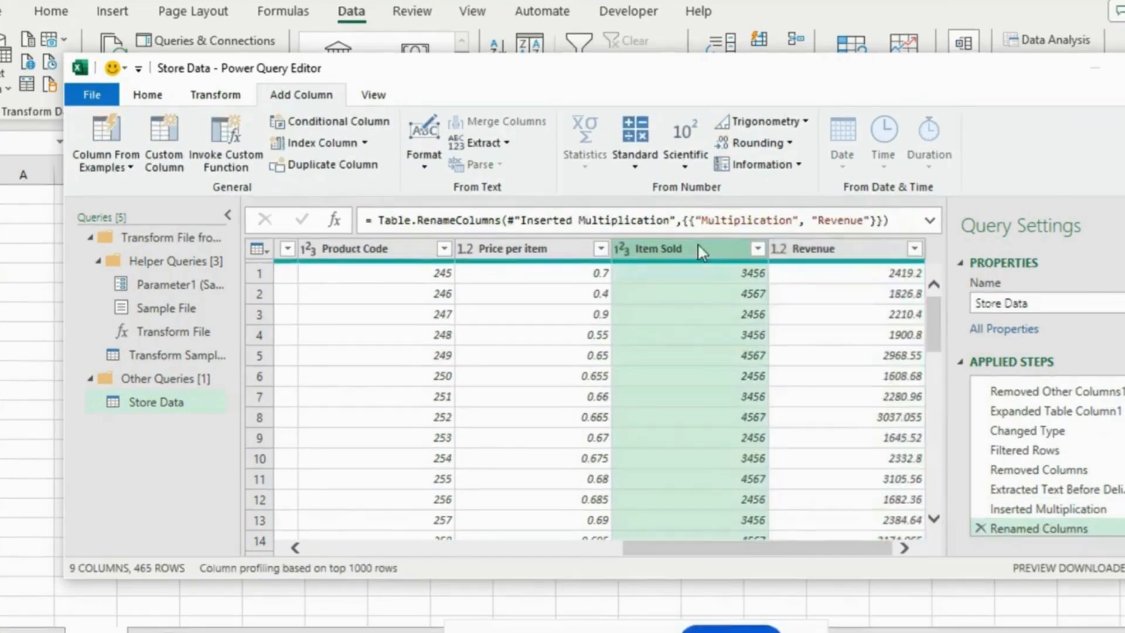
click(786, 246)
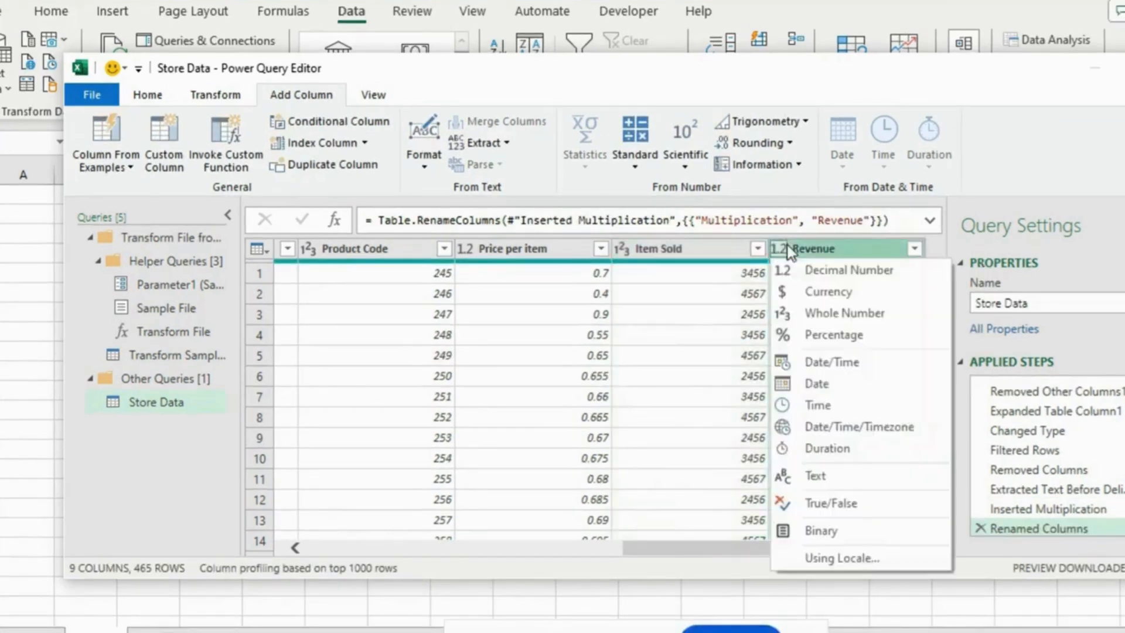
click(817, 293)
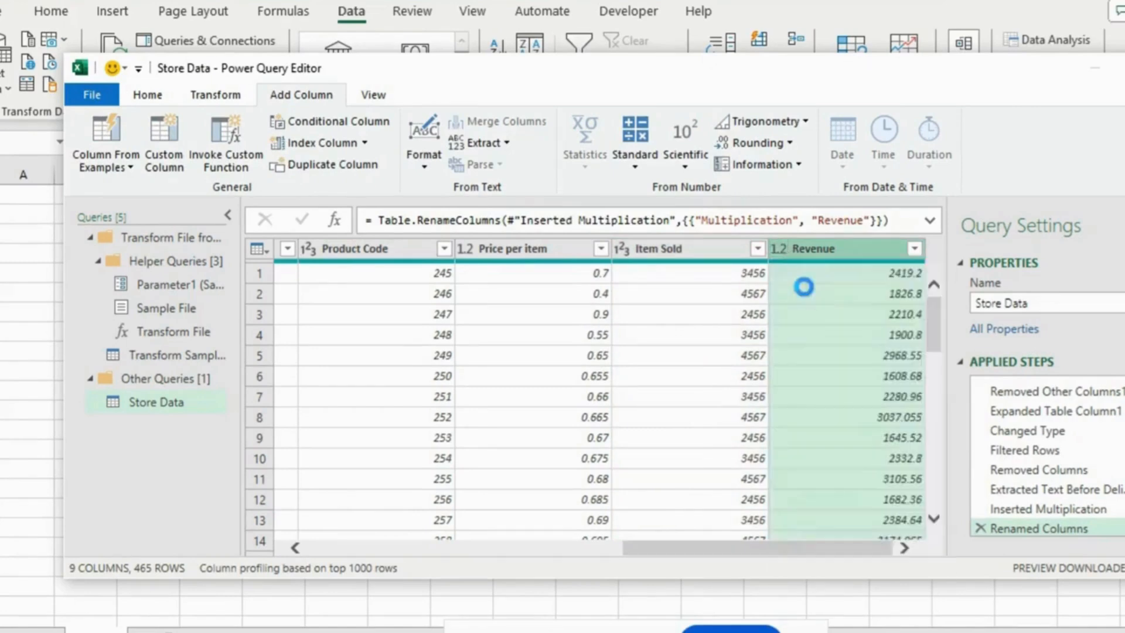
click(623, 251)
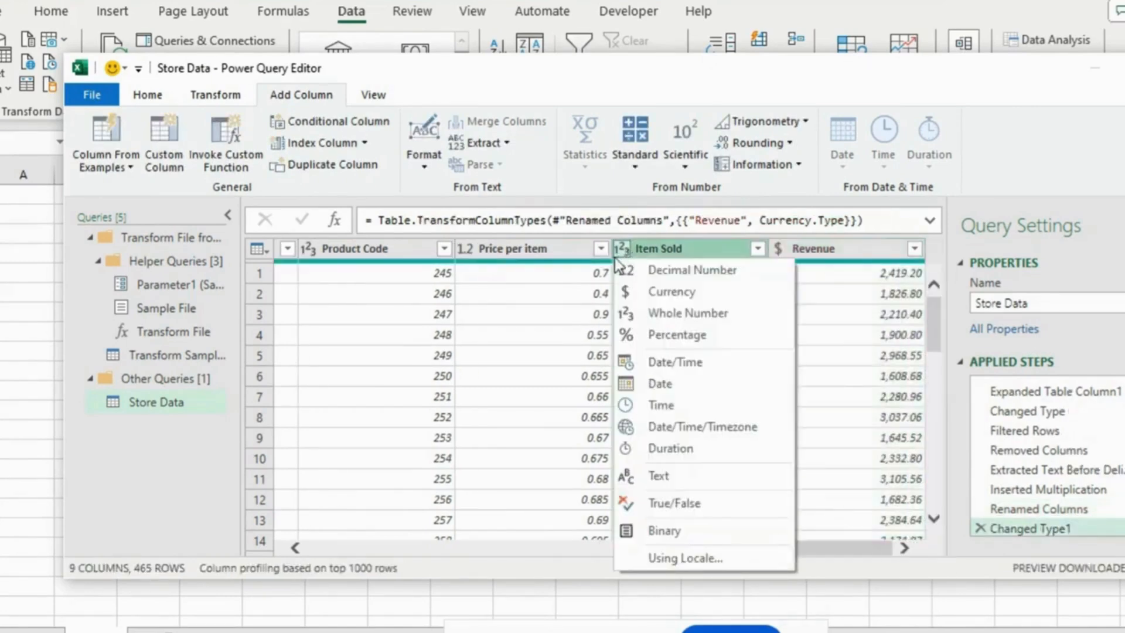
click(652, 292)
click(483, 251)
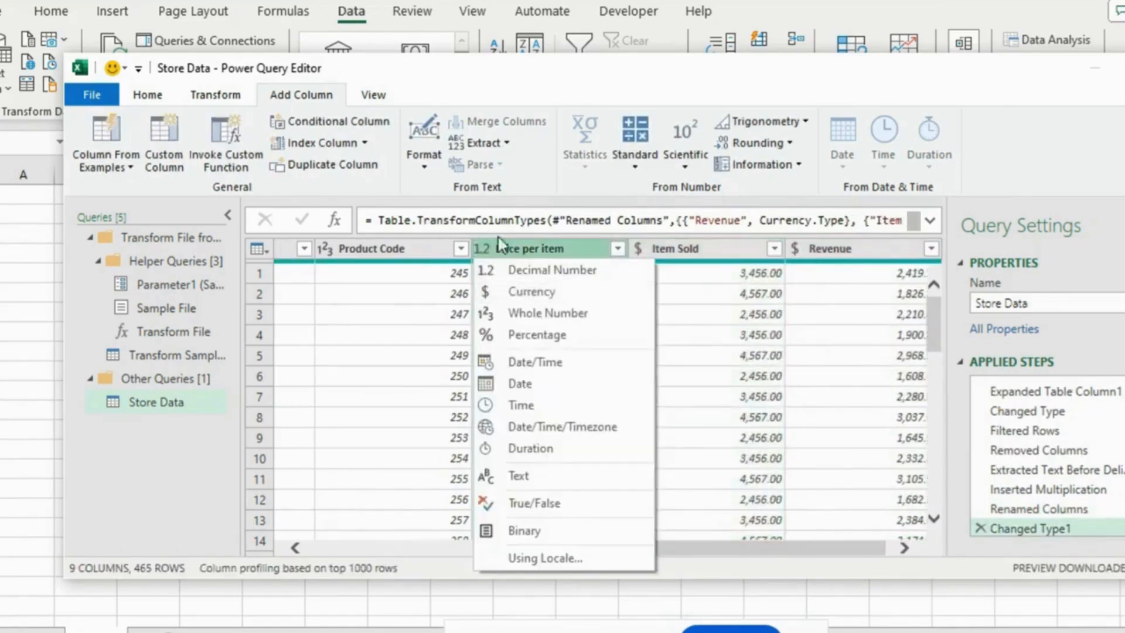
click(534, 291)
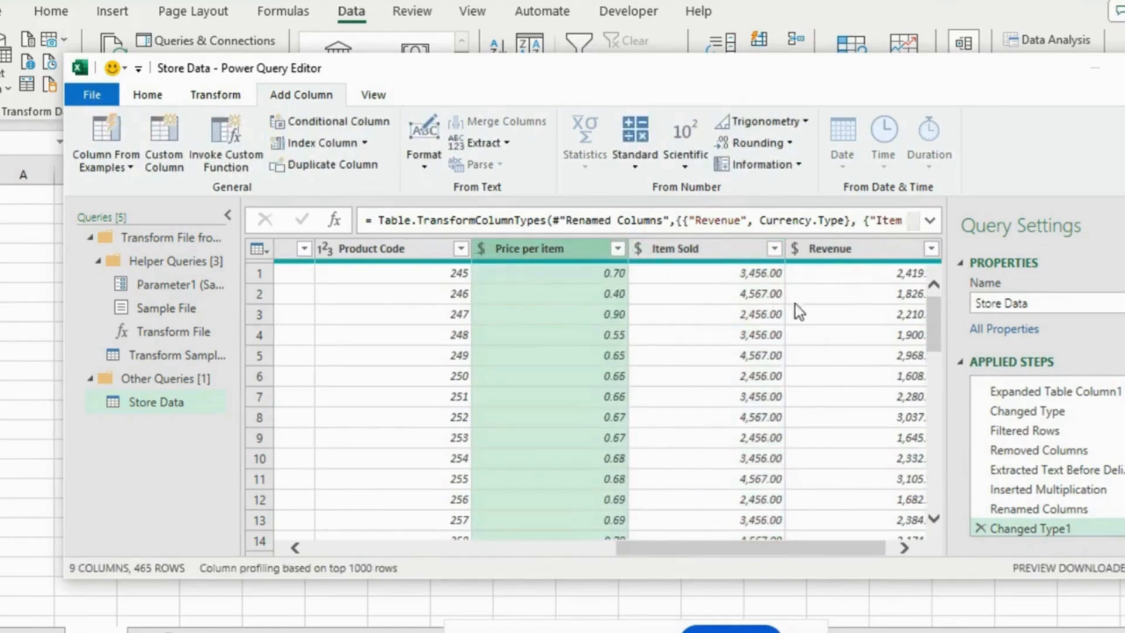
click(896, 332)
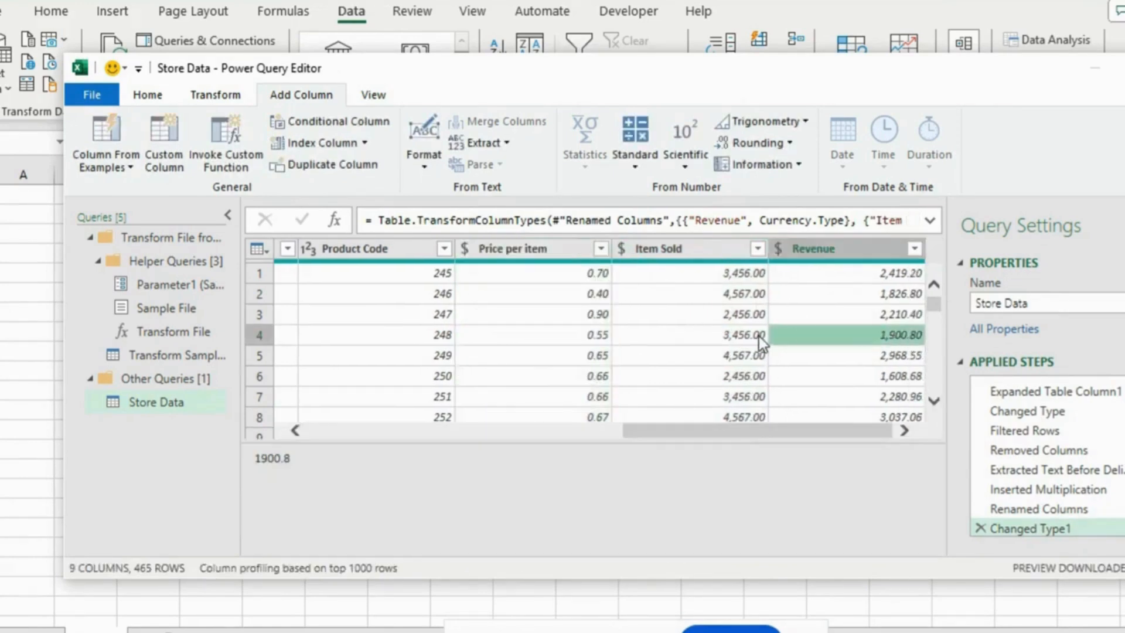
click(681, 255)
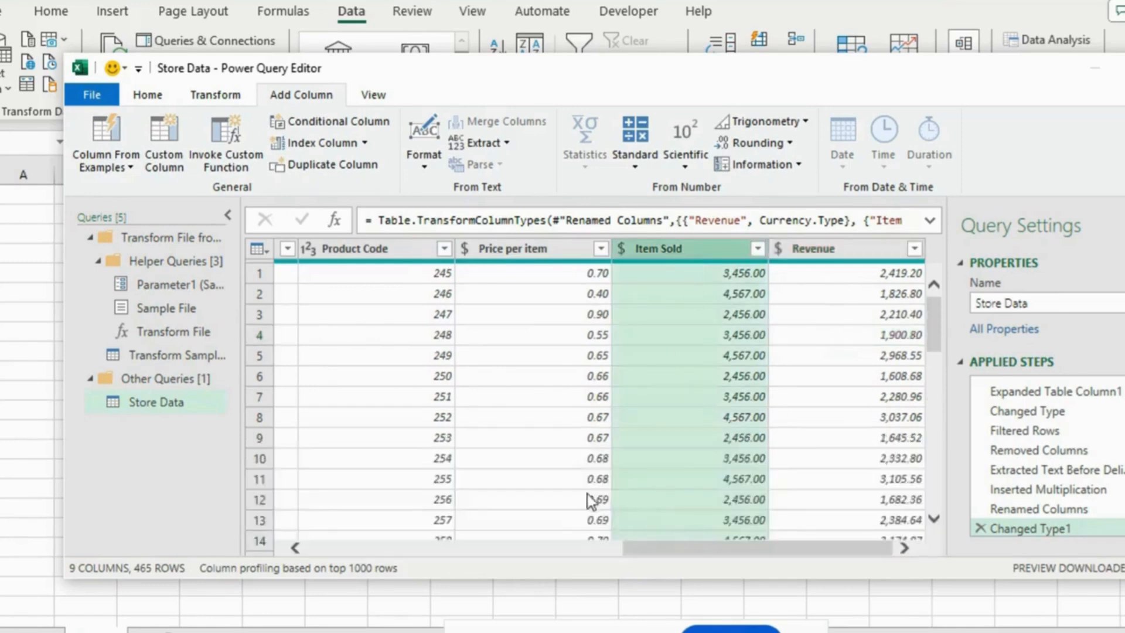
Step: Close the query editor and load the Store Data query into the workbook as a table
drag(679, 550, 371, 550)
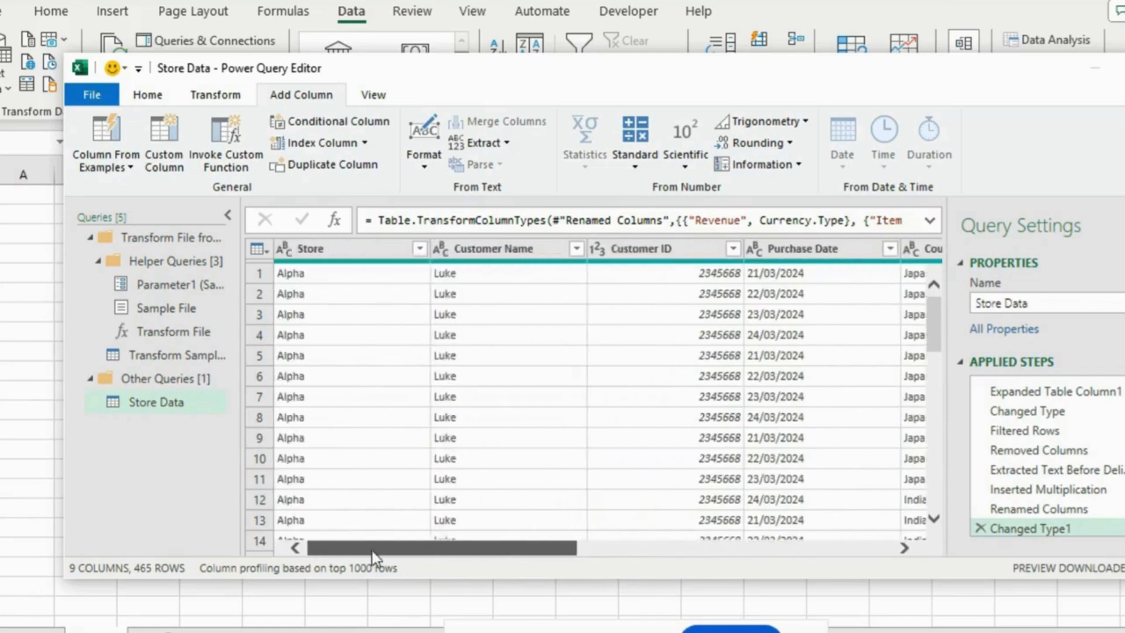
click(146, 96)
click(93, 153)
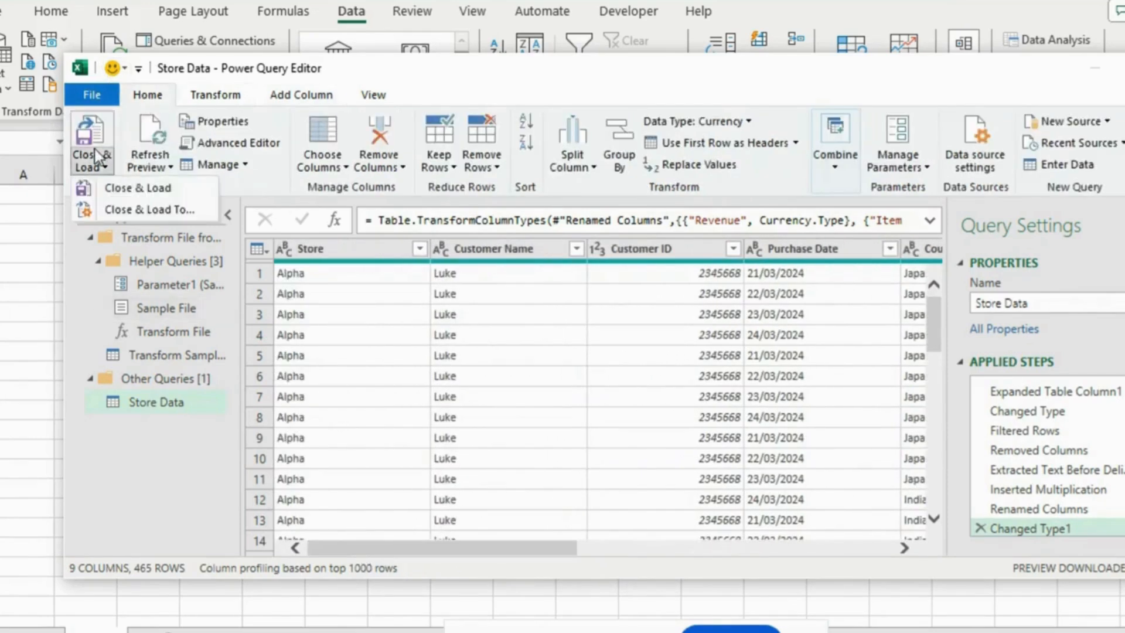
click(145, 192)
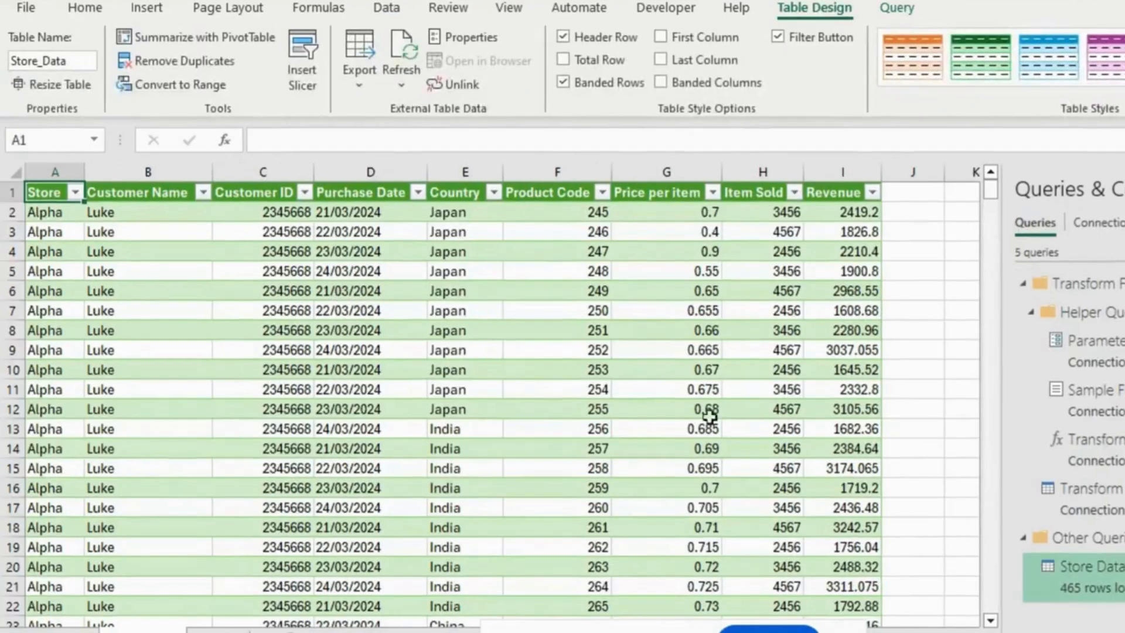
Step: Open the Store column's filter list in the loaded table to check which stores it contains
click(538, 412)
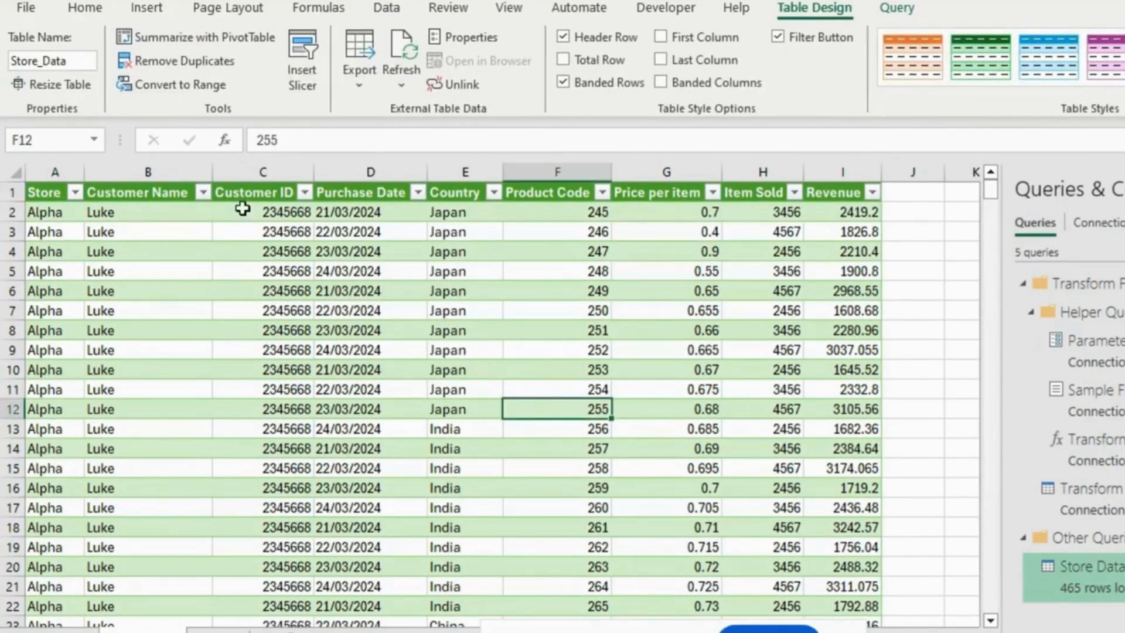
click(67, 193)
click(75, 192)
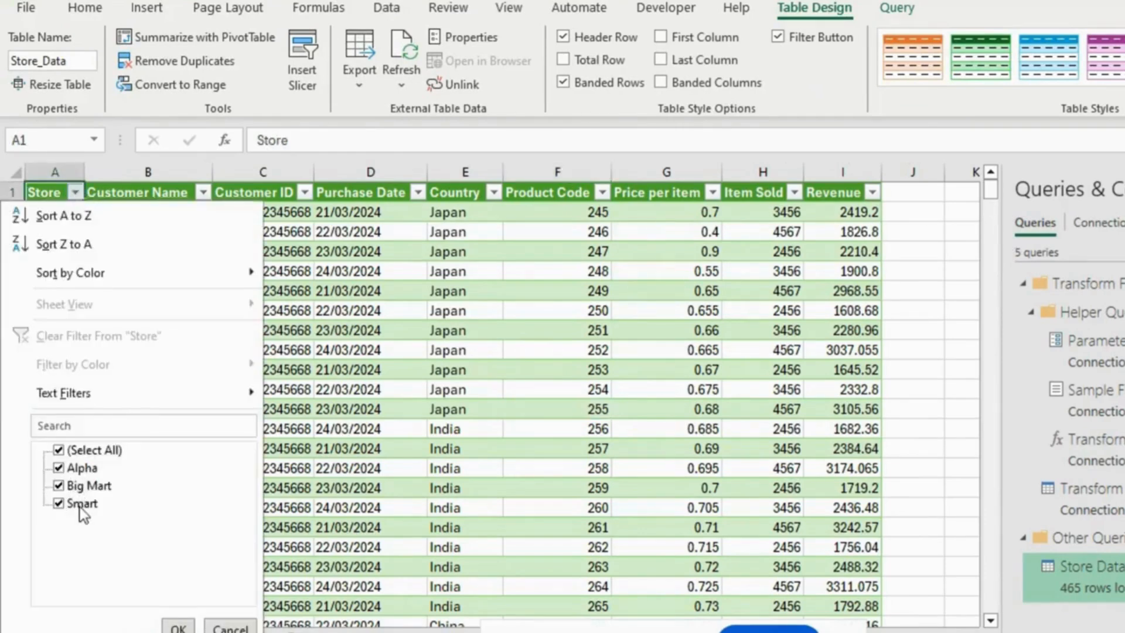
Step: Close the Store filter list and insert a PivotTable from the Store_Data table on a new worksheet
key(Return)
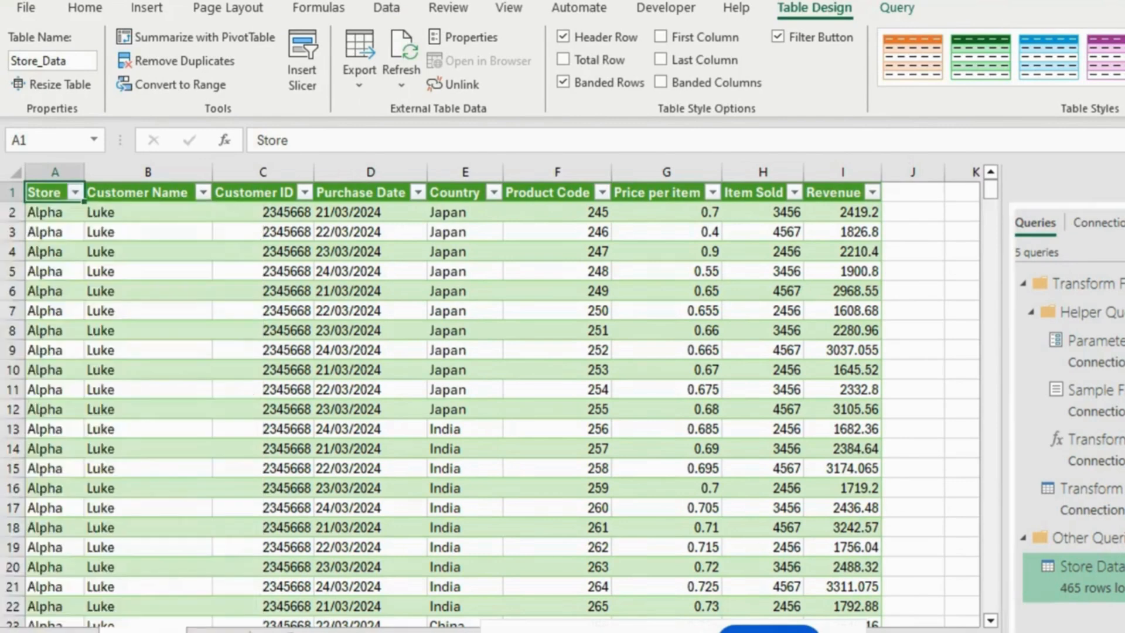
click(202, 193)
click(370, 448)
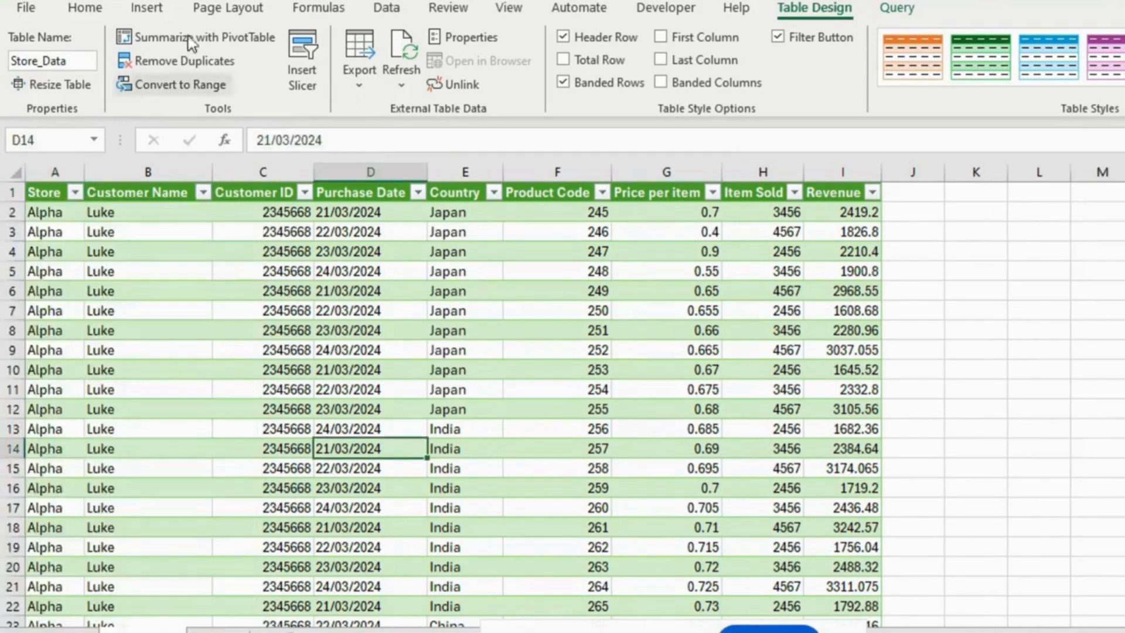
click(147, 7)
click(40, 54)
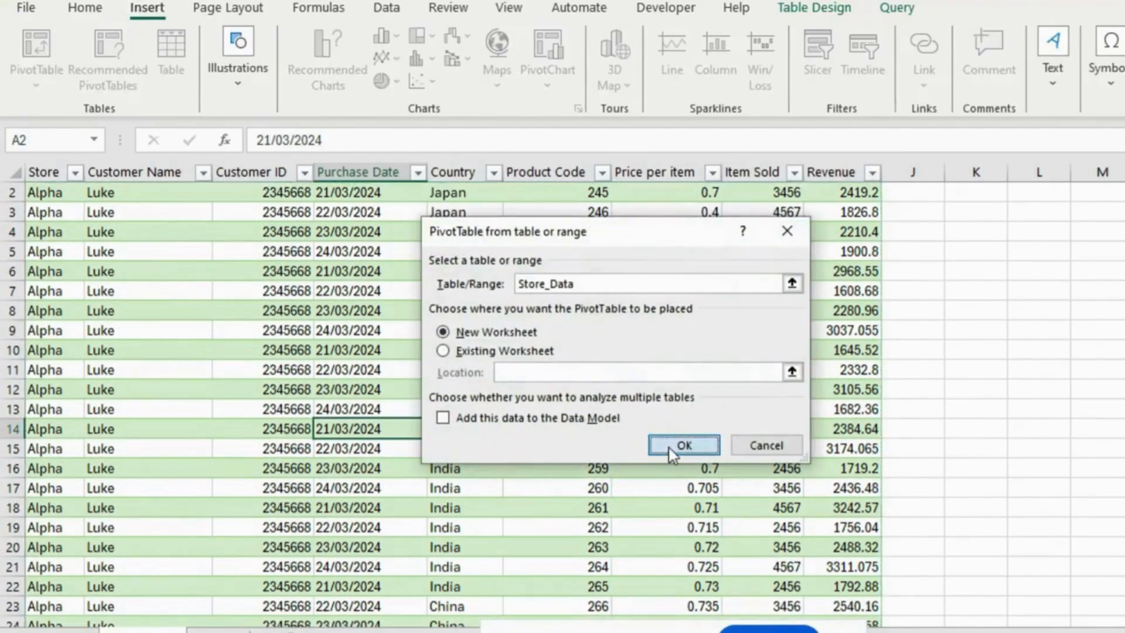
click(671, 448)
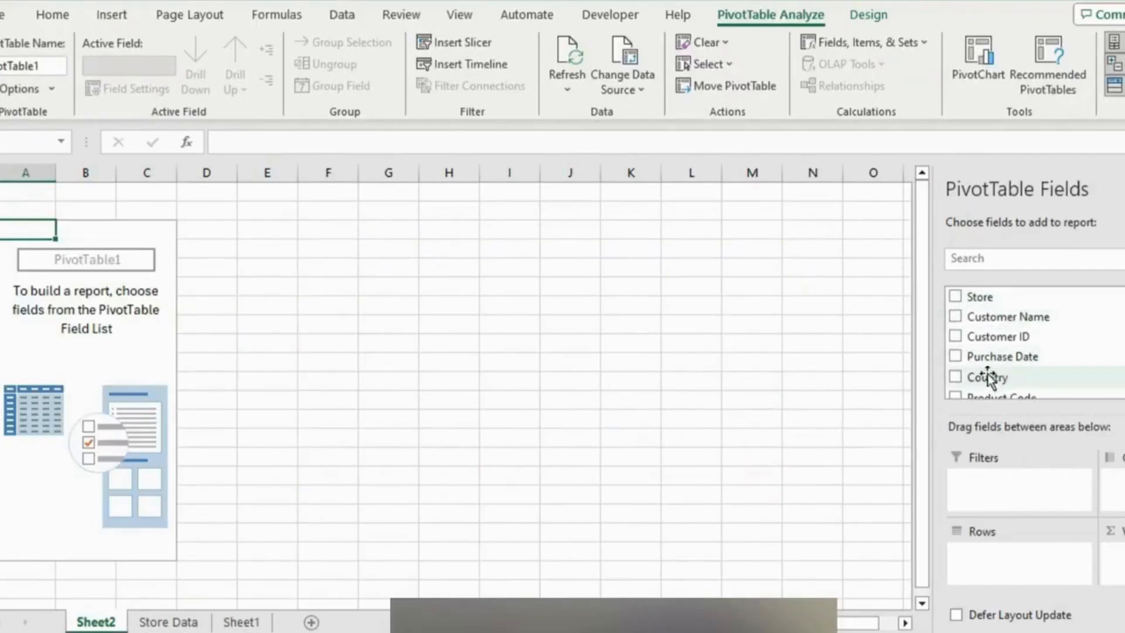
Step: Add the Store field to the PivotTable's rows and the Revenue field to its columns
drag(1049, 301, 1022, 579)
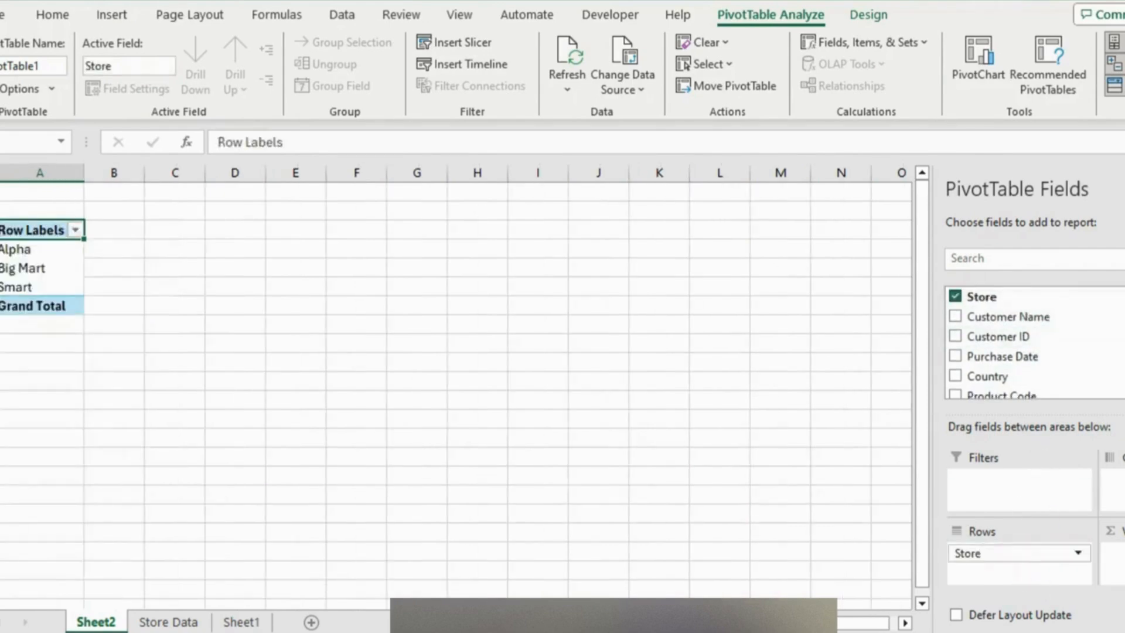
scroll(1008, 340, down, 3)
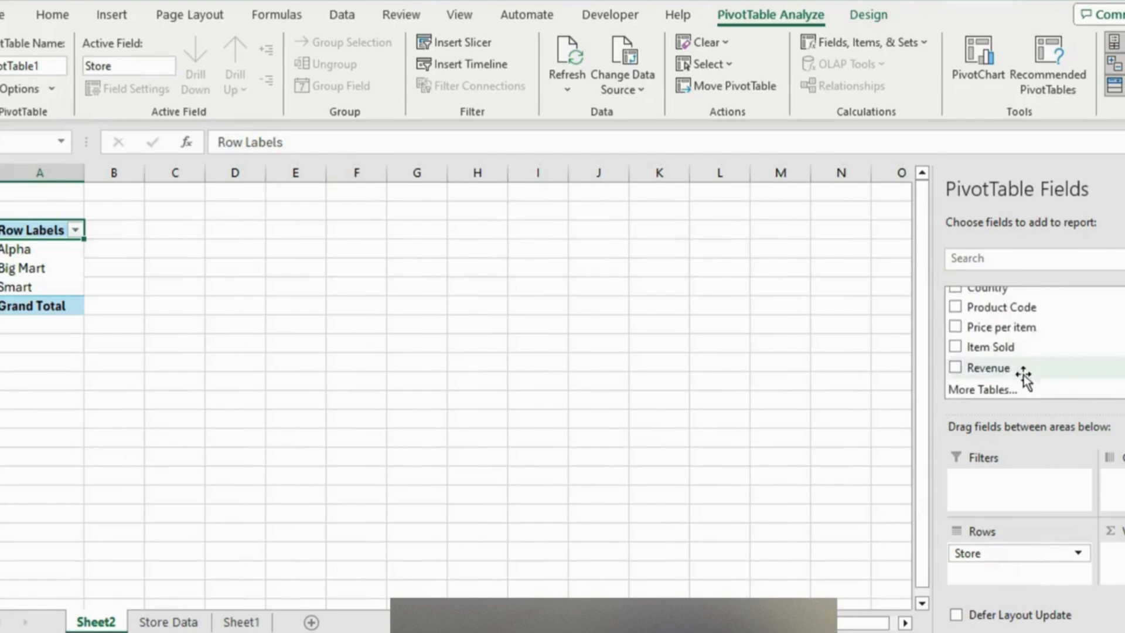
drag(1022, 369, 1119, 480)
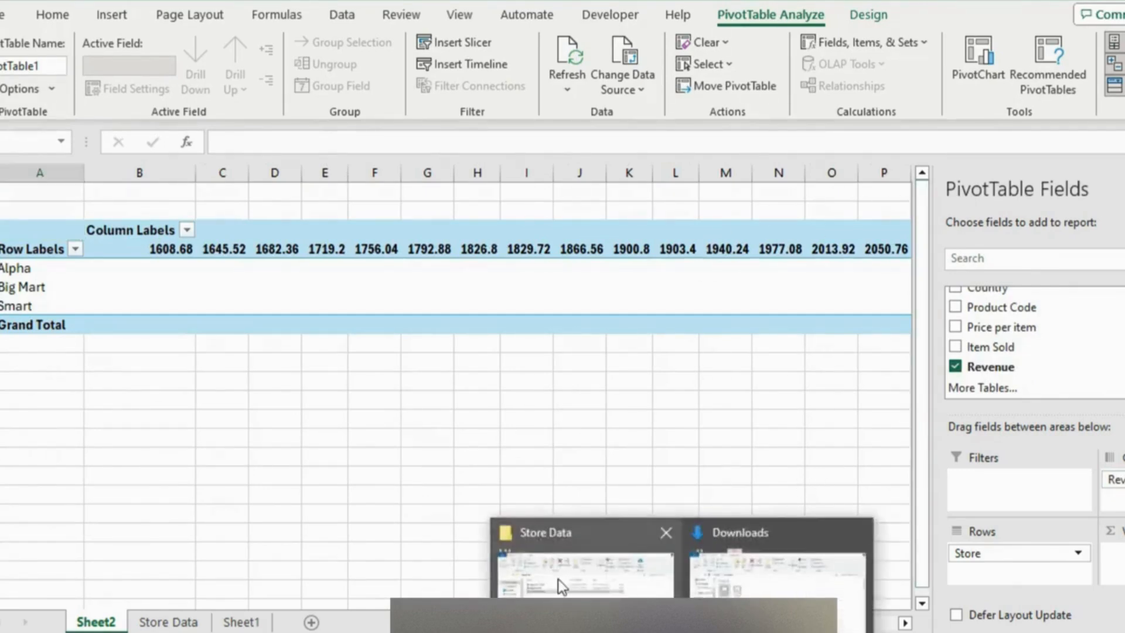
Step: Switch to the Store Data folder in File Explorer, check for the Alfaz department data workbook, and return to the PivotTable in Excel
click(558, 578)
click(375, 295)
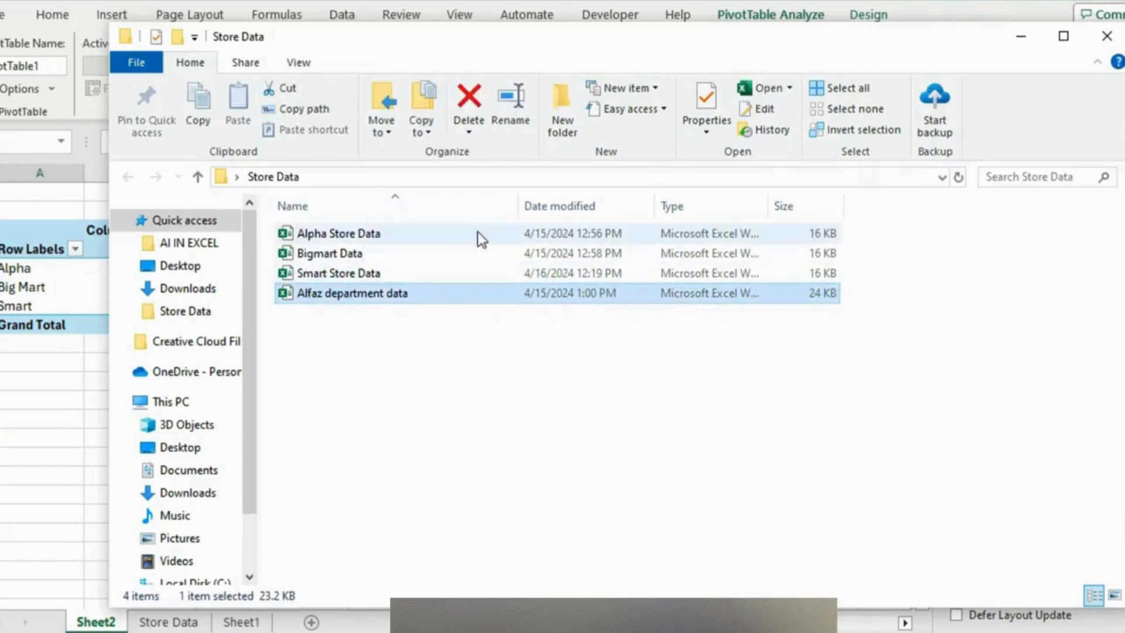
click(429, 361)
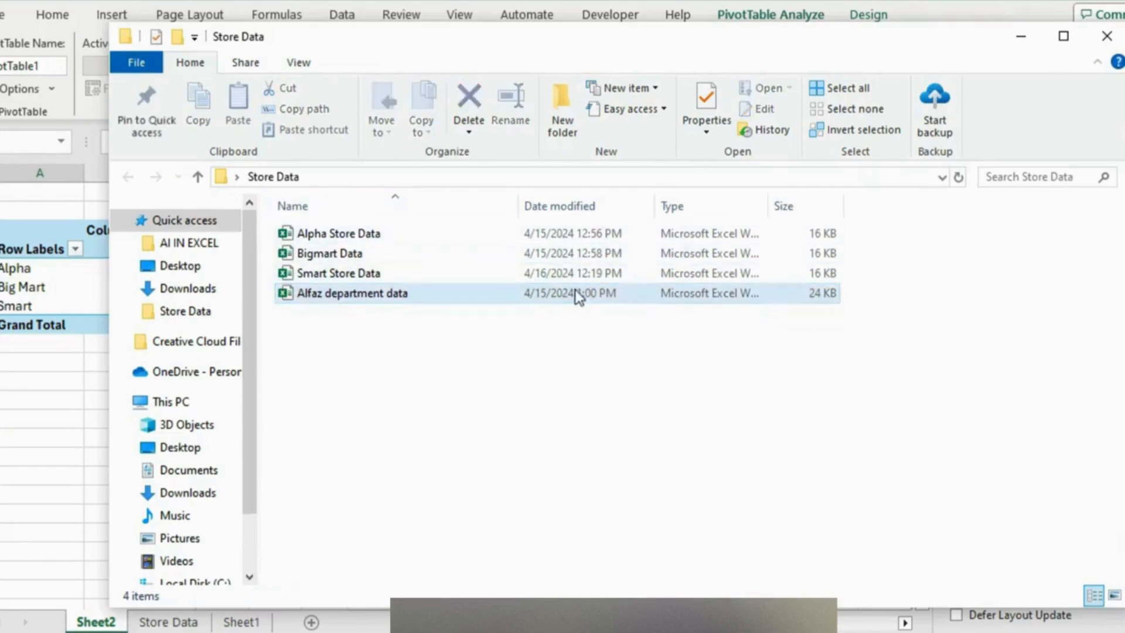
click(1019, 37)
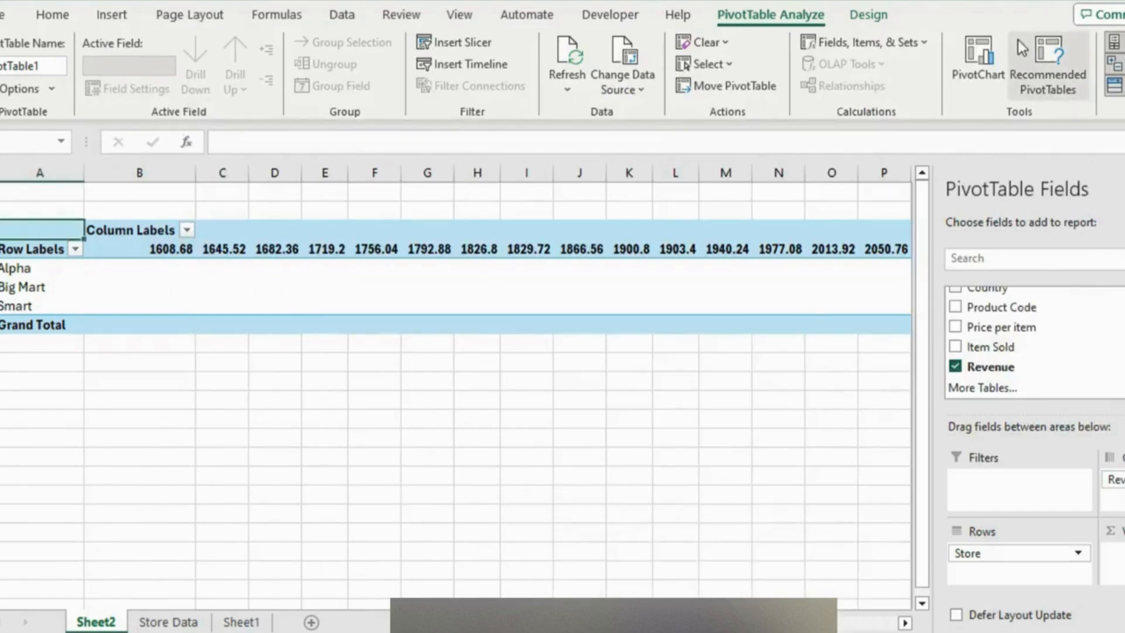
click(683, 632)
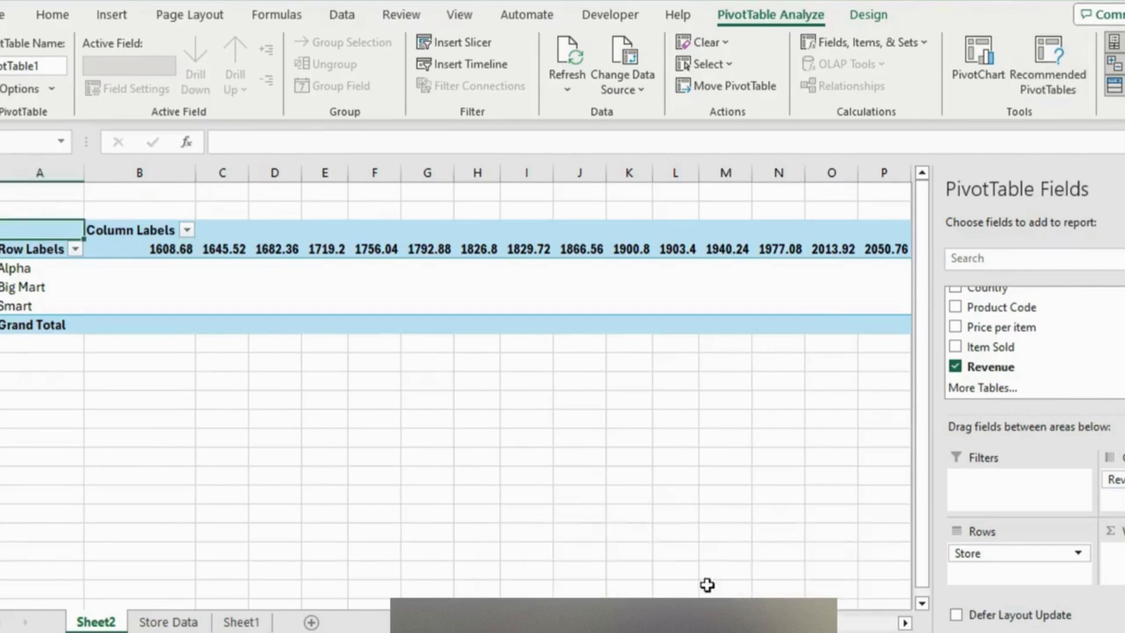
click(683, 632)
click(586, 612)
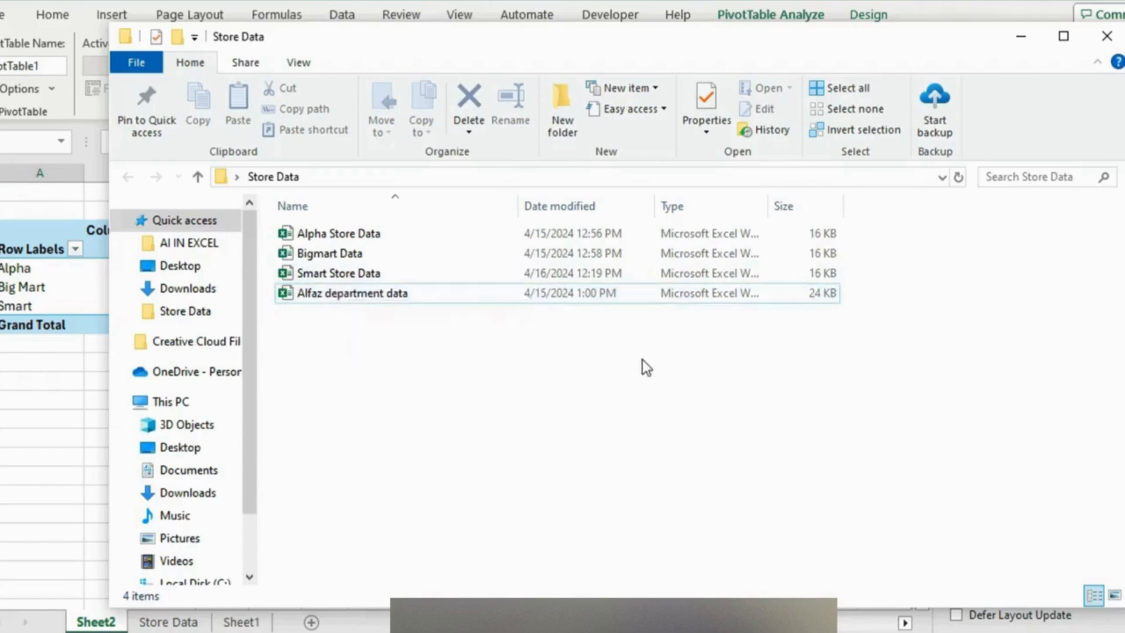
click(1021, 36)
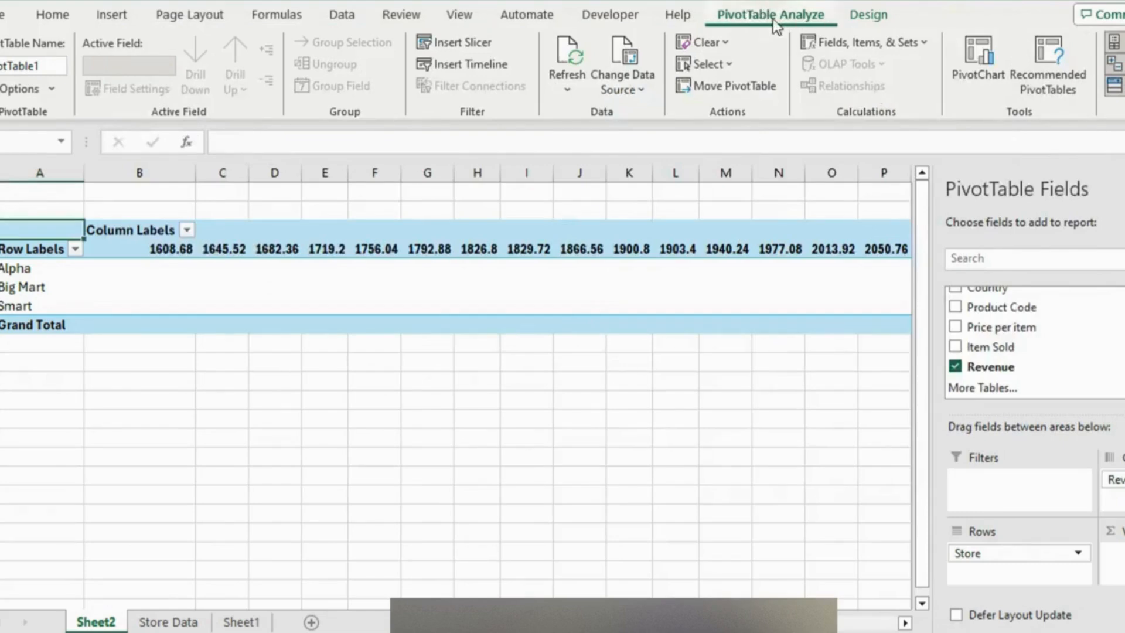
Step: Refresh all of the workbook's data and check the PivotTable's row labels for Alfaz Store
click(566, 87)
click(585, 143)
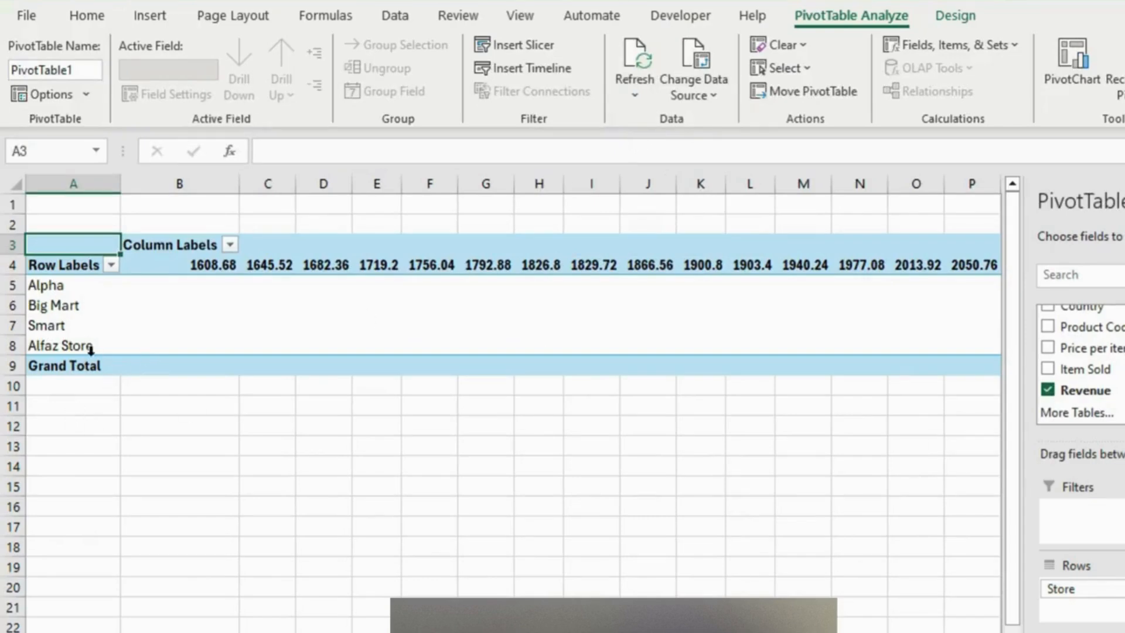
click(91, 349)
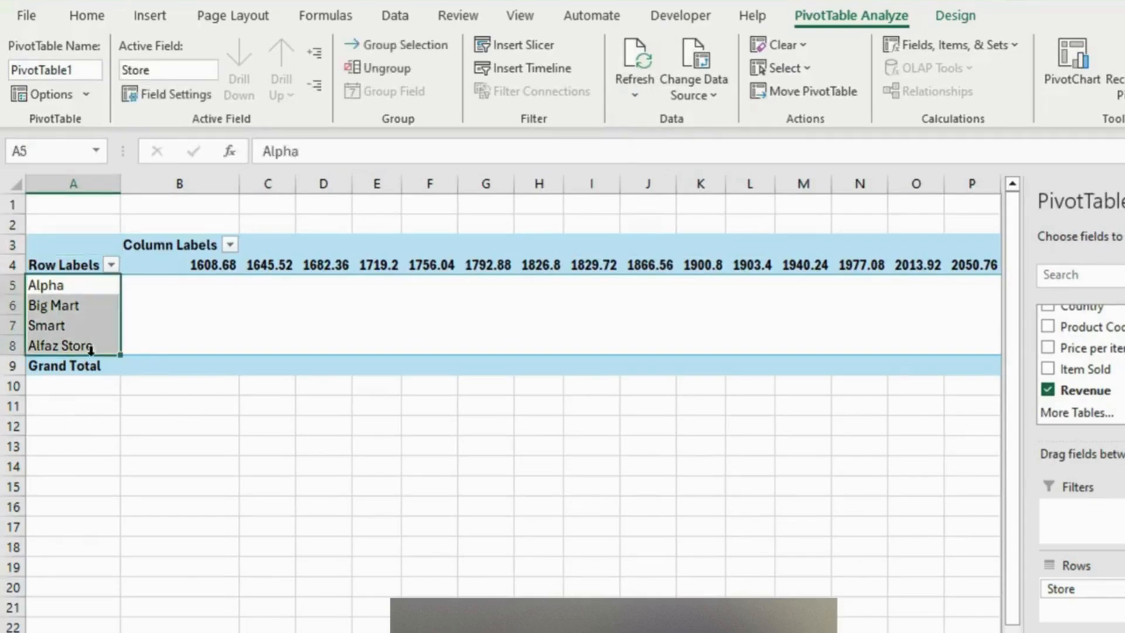
key(Up)
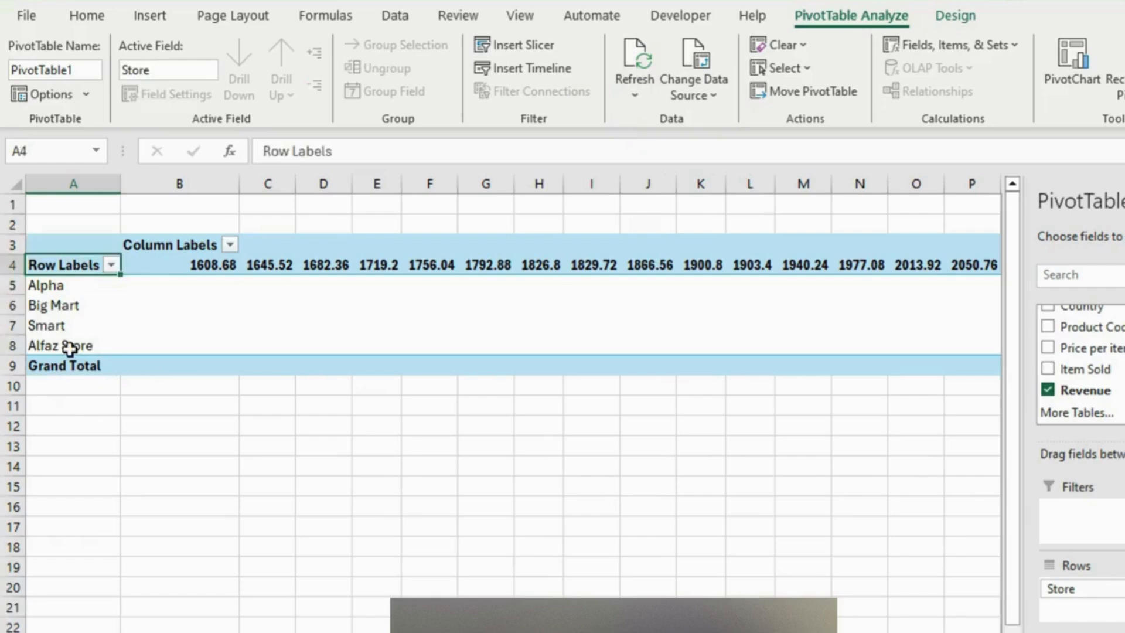
click(69, 348)
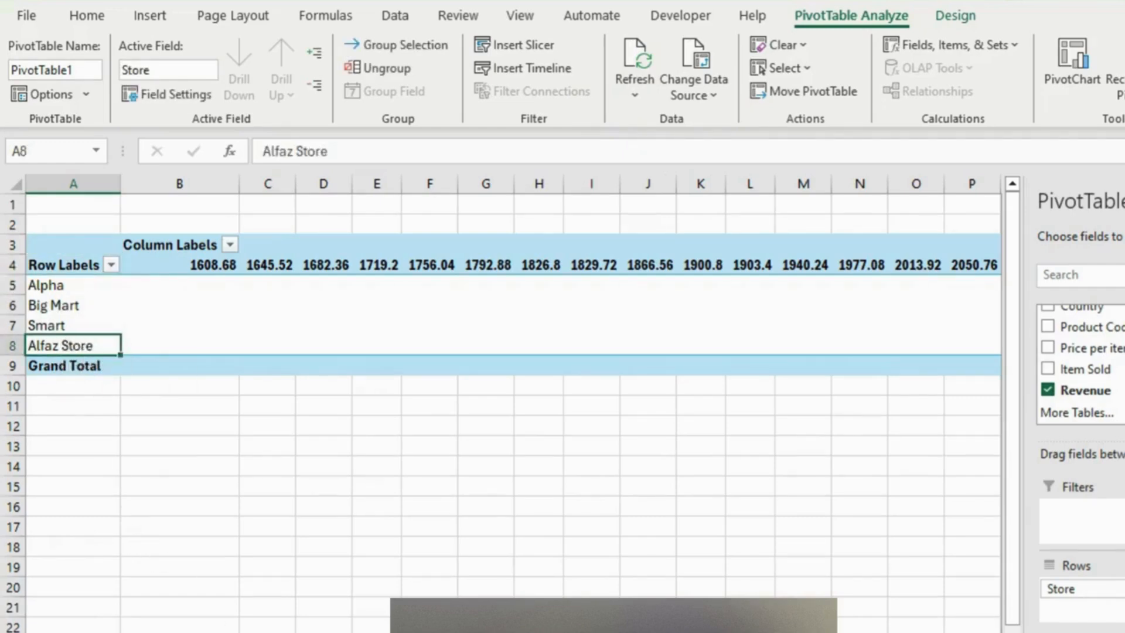
Step: Check the Store column's filter list on the Store Data sheet for Alfaz Store, leaving the filter unchanged
click(175, 631)
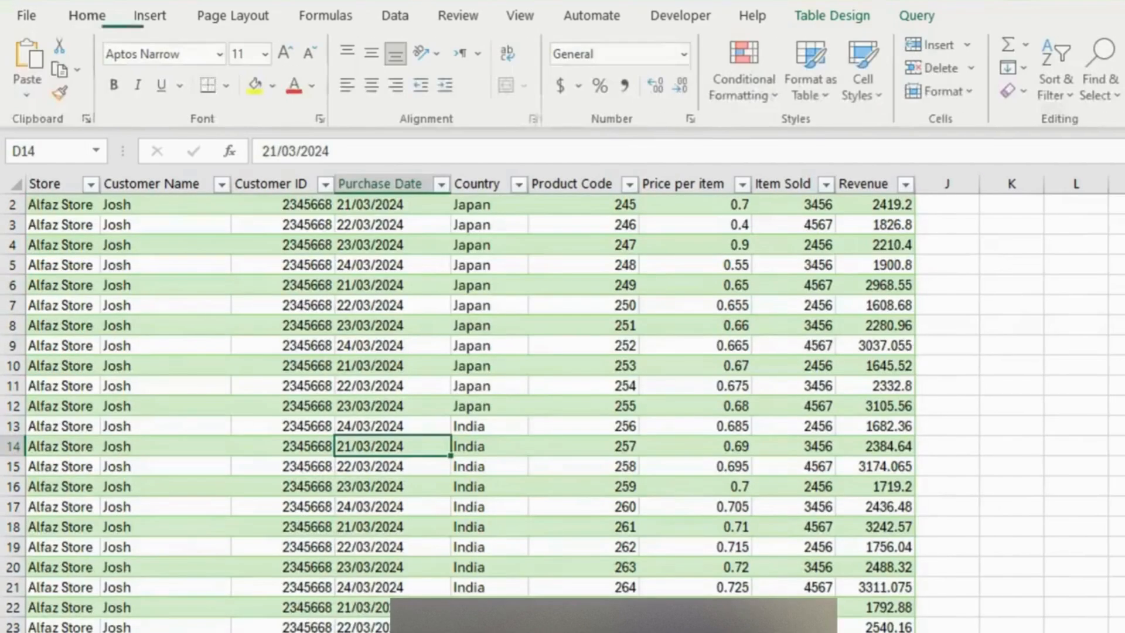
click(91, 185)
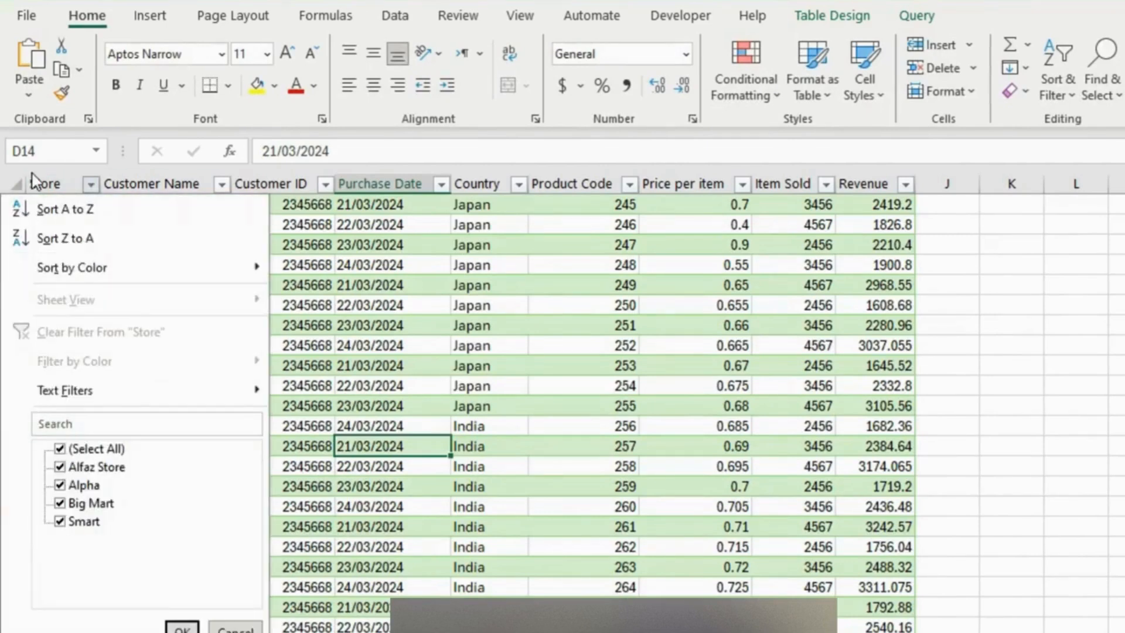
click(241, 222)
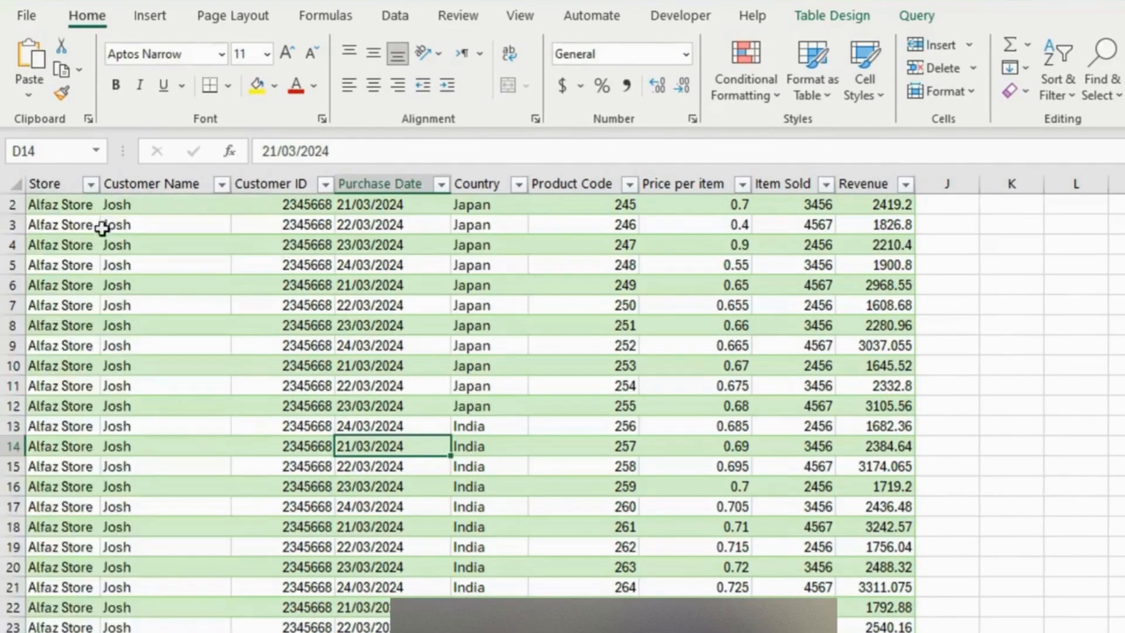
click(90, 186)
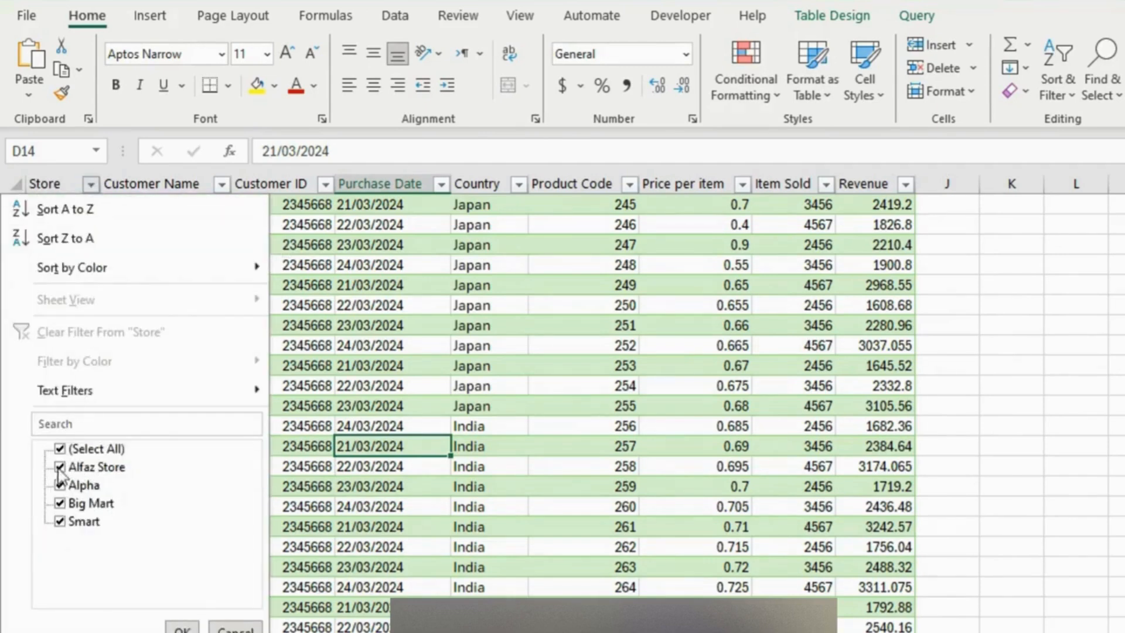
click(333, 472)
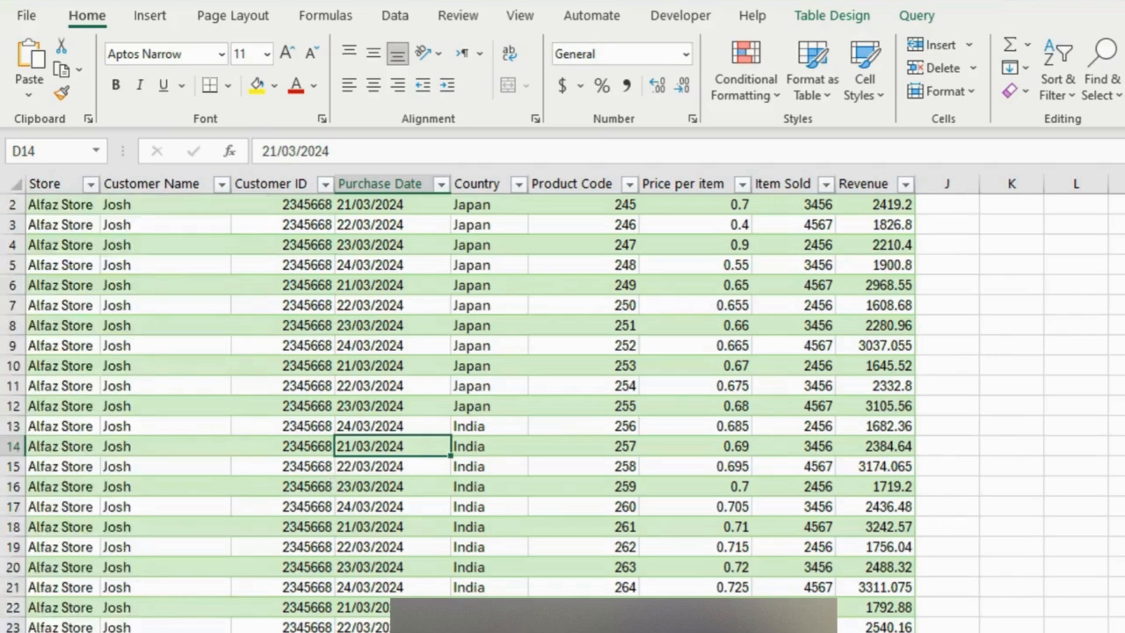
Step: Return to the PivotTable sheet and move Revenue from the columns to the values, summed by store
key(ctrl+Page_Up)
click(599, 480)
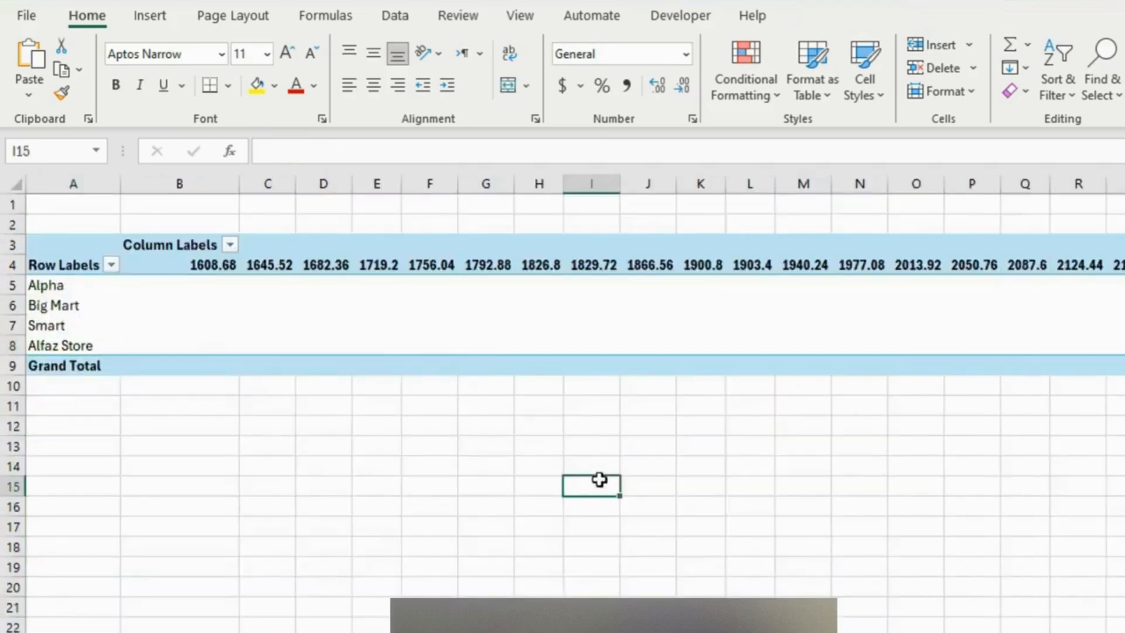
click(112, 322)
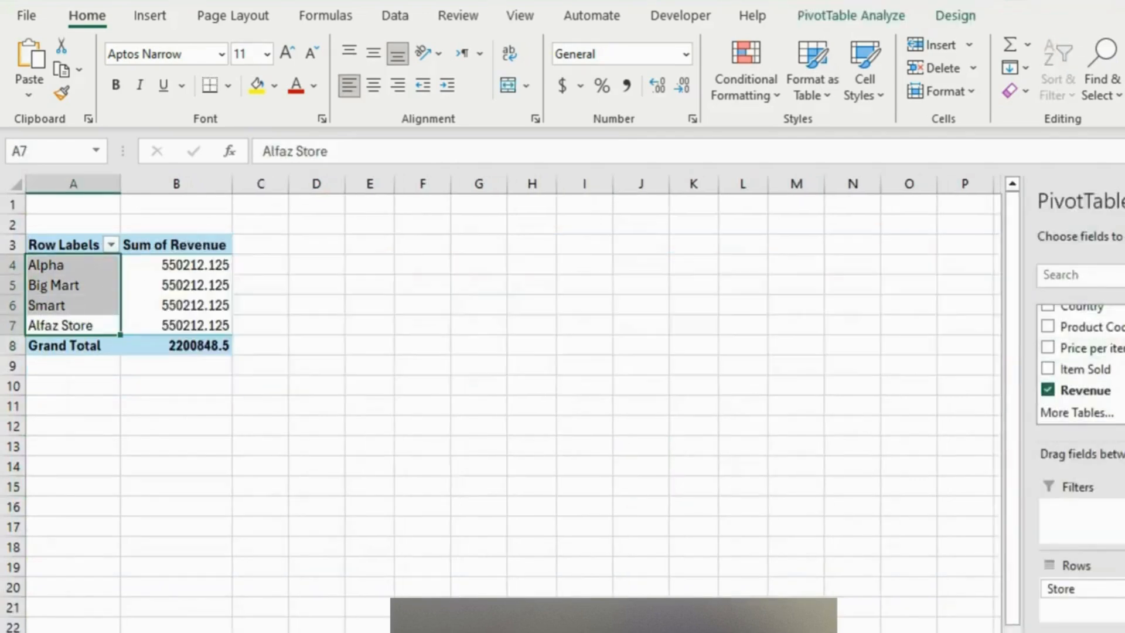
click(220, 327)
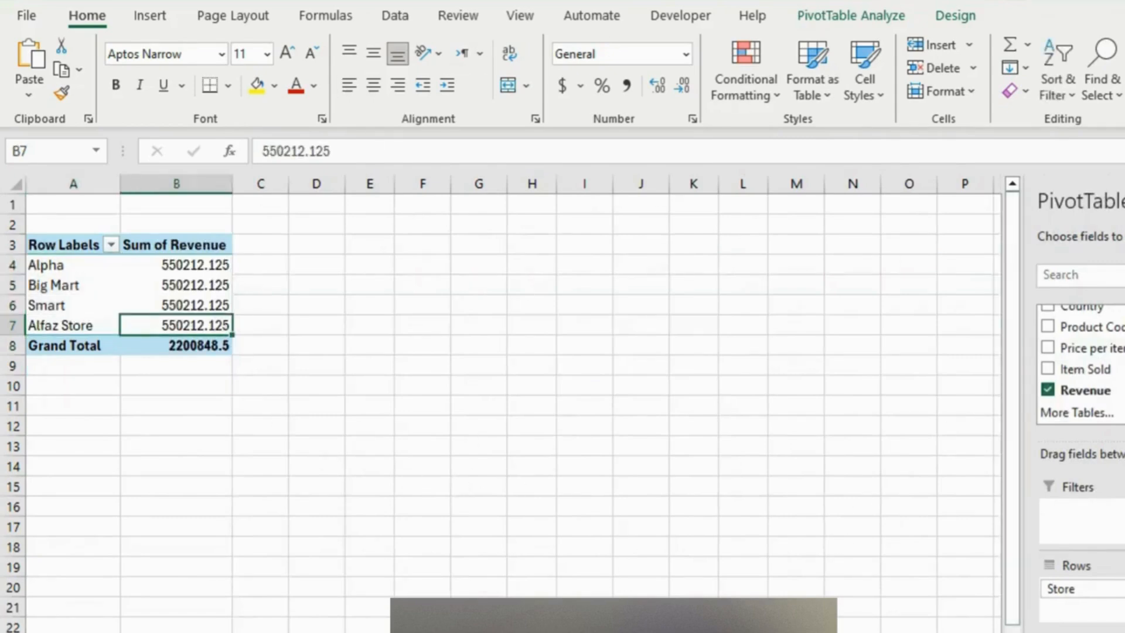
click(599, 479)
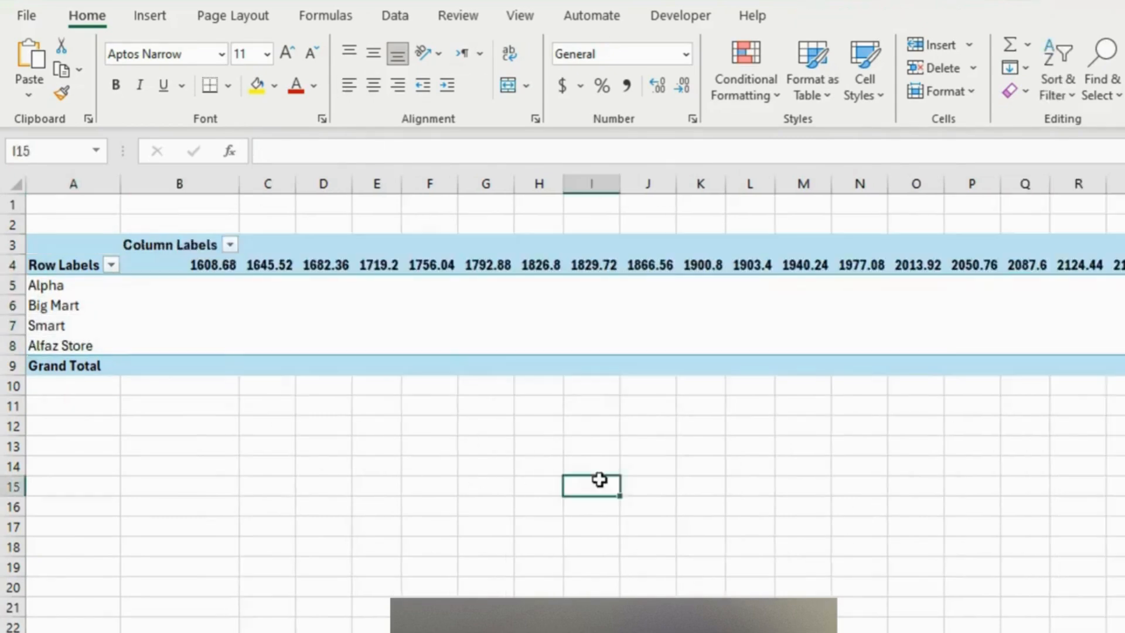
click(106, 311)
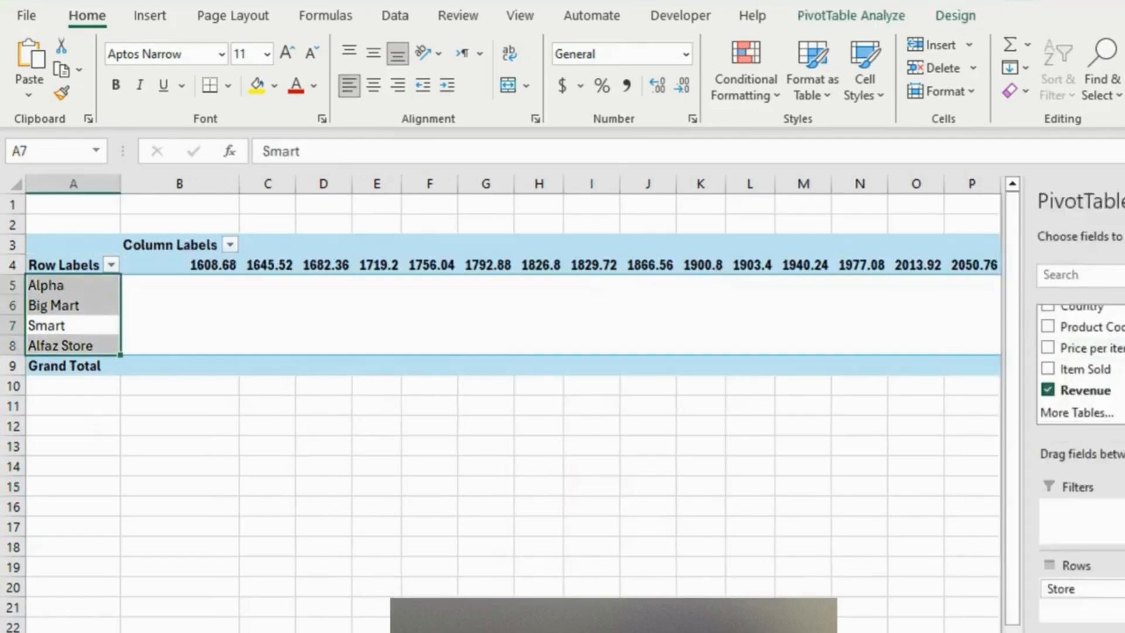